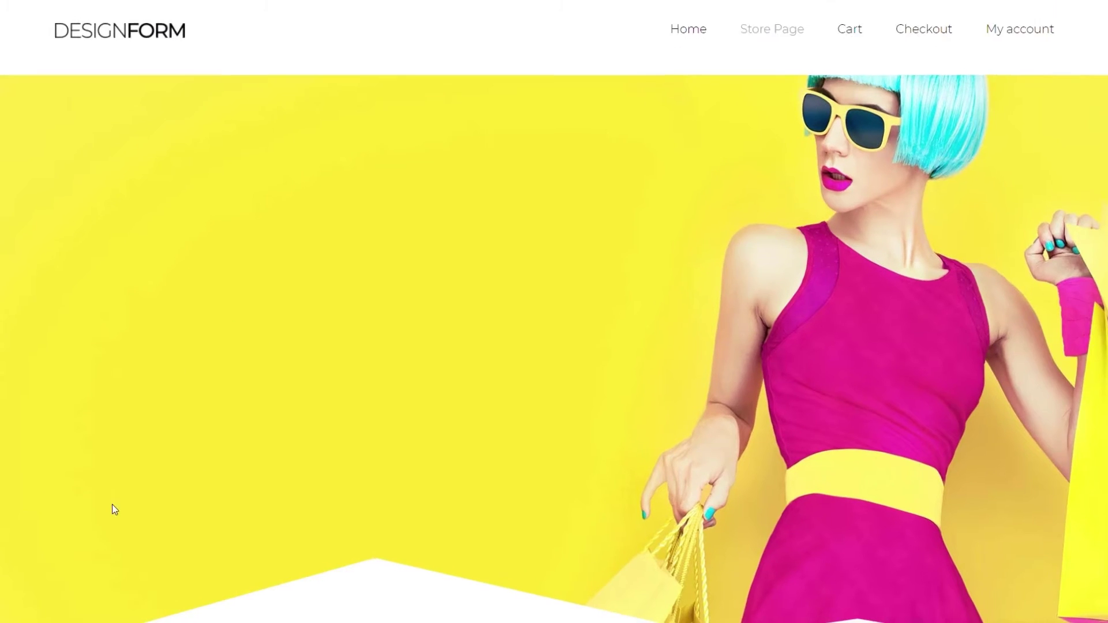
Scroll down the live DesignForm store page to watch the fake purchase popups.
scroll(109, 502, down, 2)
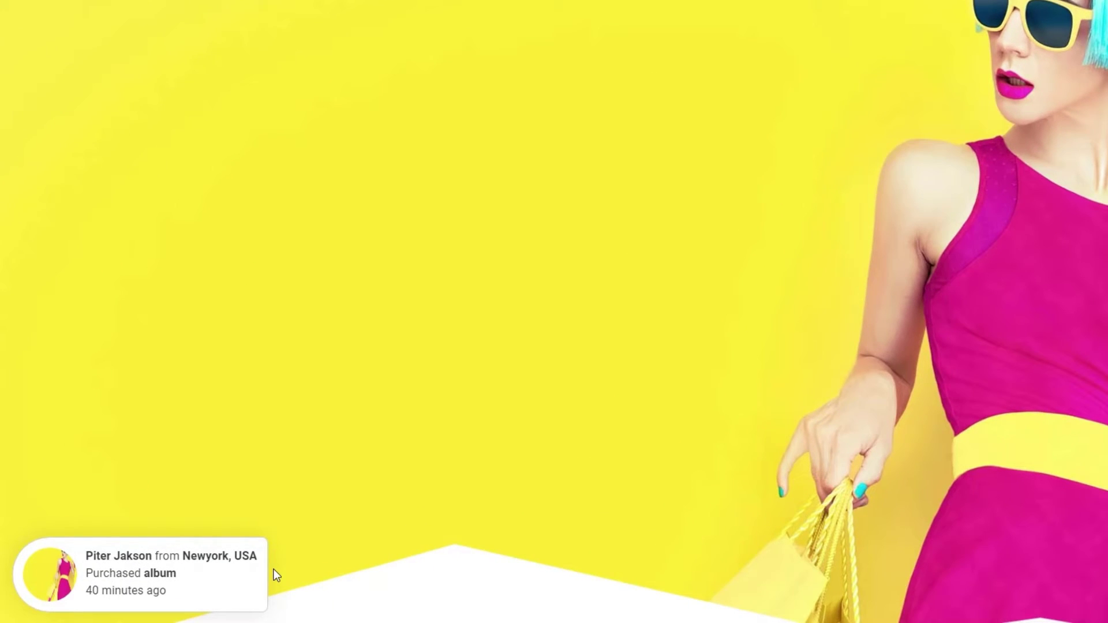
scroll(261, 524, down, 10)
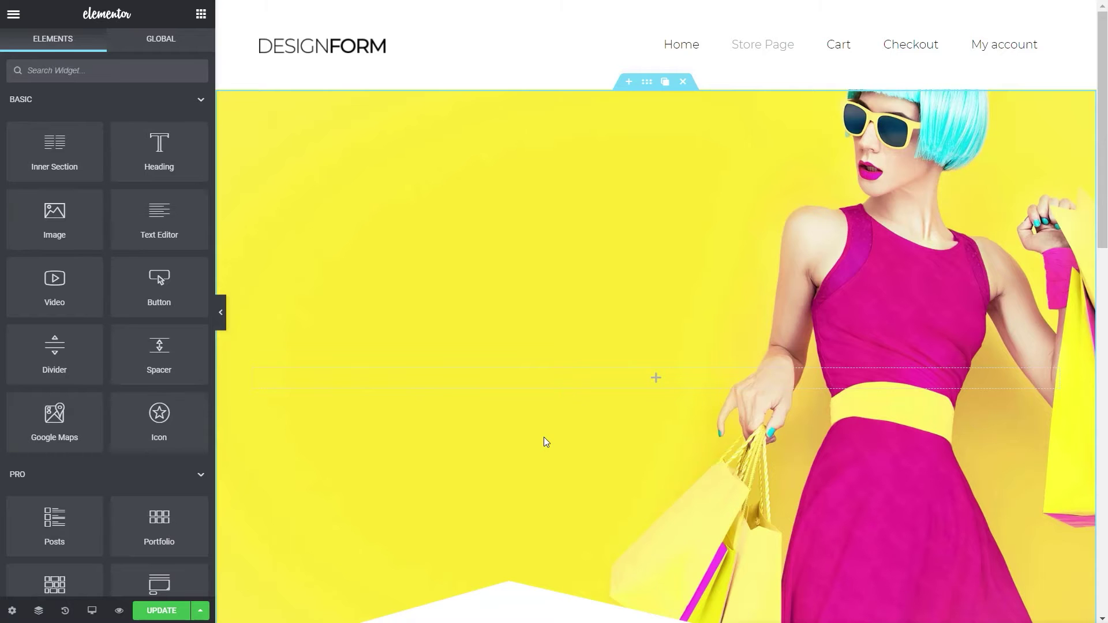
Search 'sales' and drop the Sales Notification widget into the empty section under the product grid.
scroll(804, 366, down, 10)
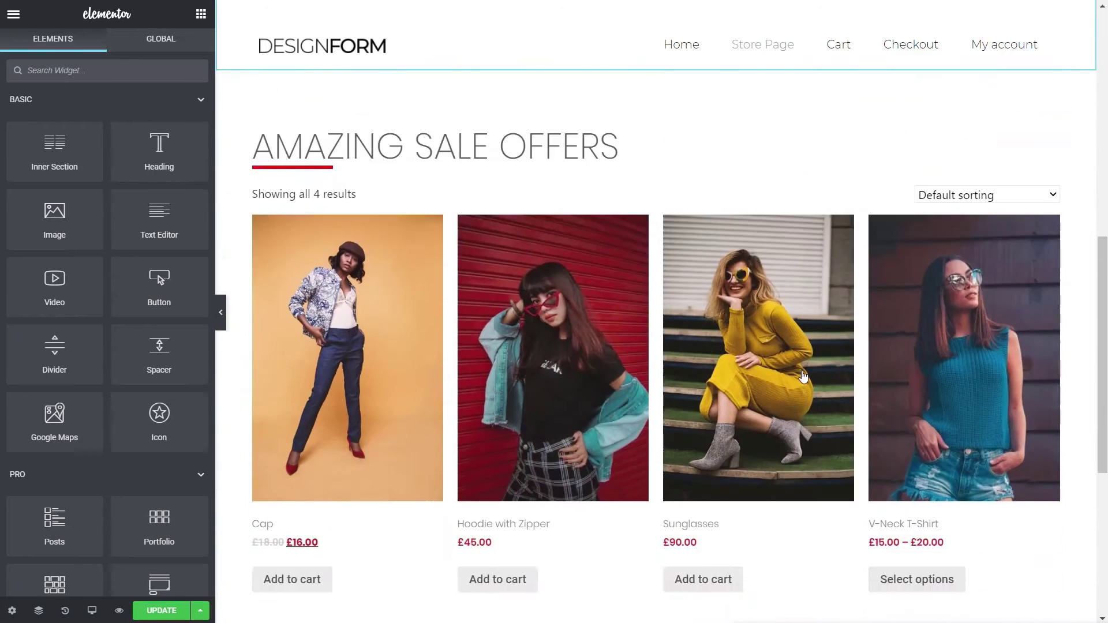
scroll(804, 377, down, 5)
click(115, 73)
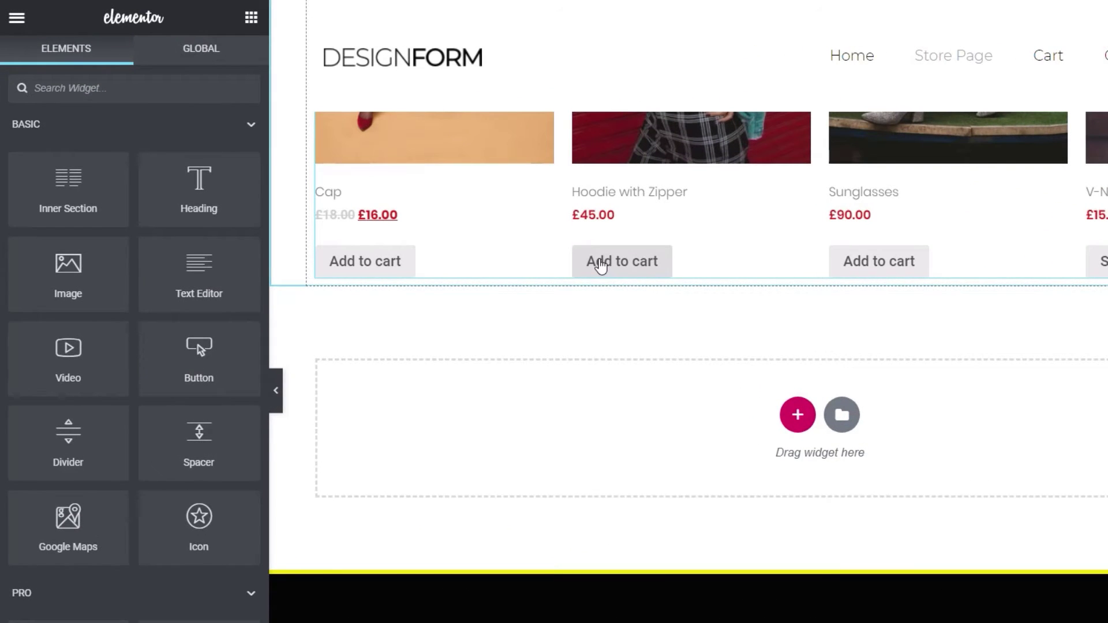
text(sales)
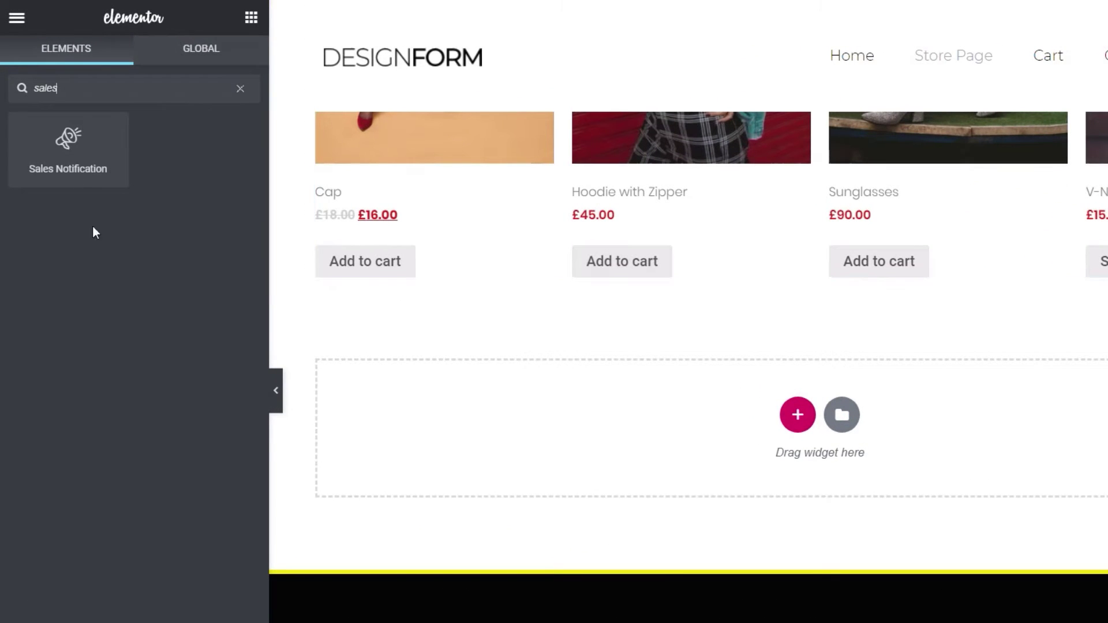
drag(75, 165, 504, 410)
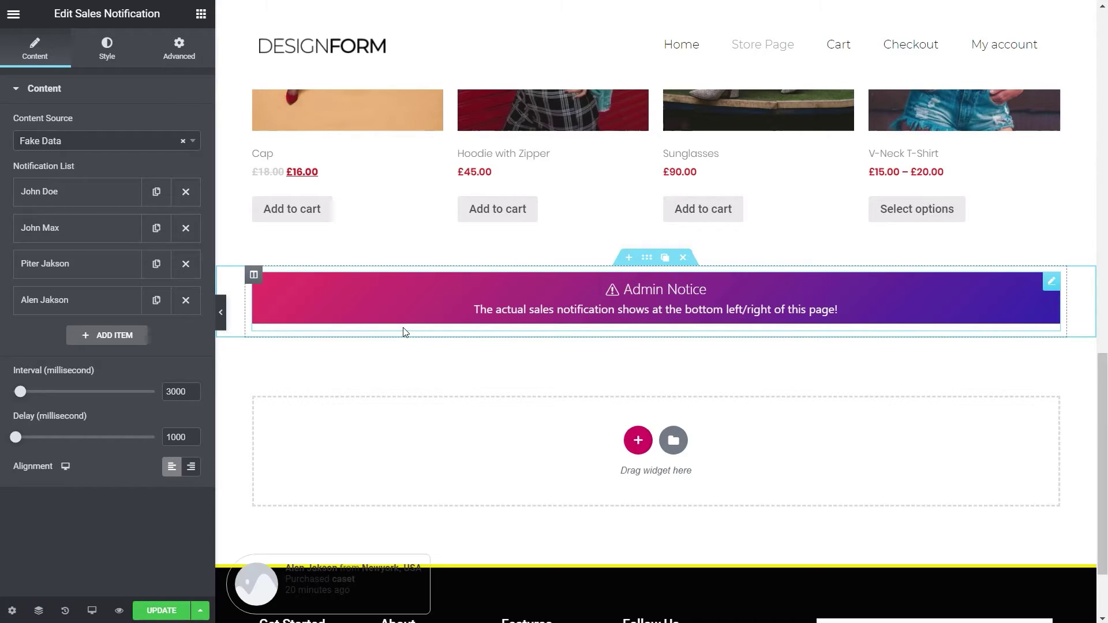
scroll(519, 502, down, 2)
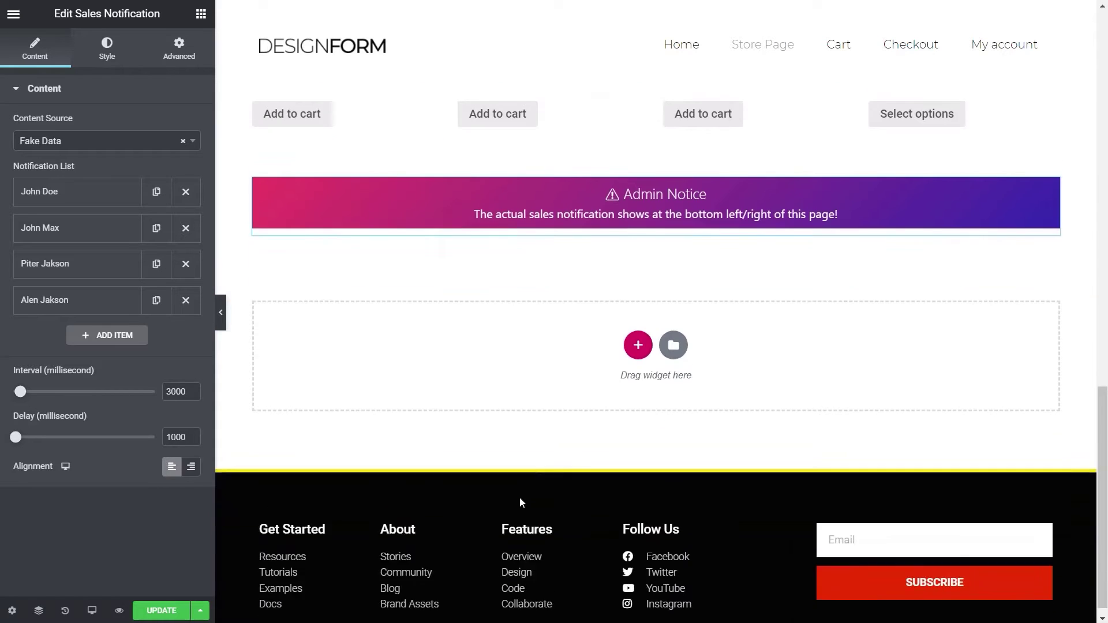
scroll(491, 525, up, 4)
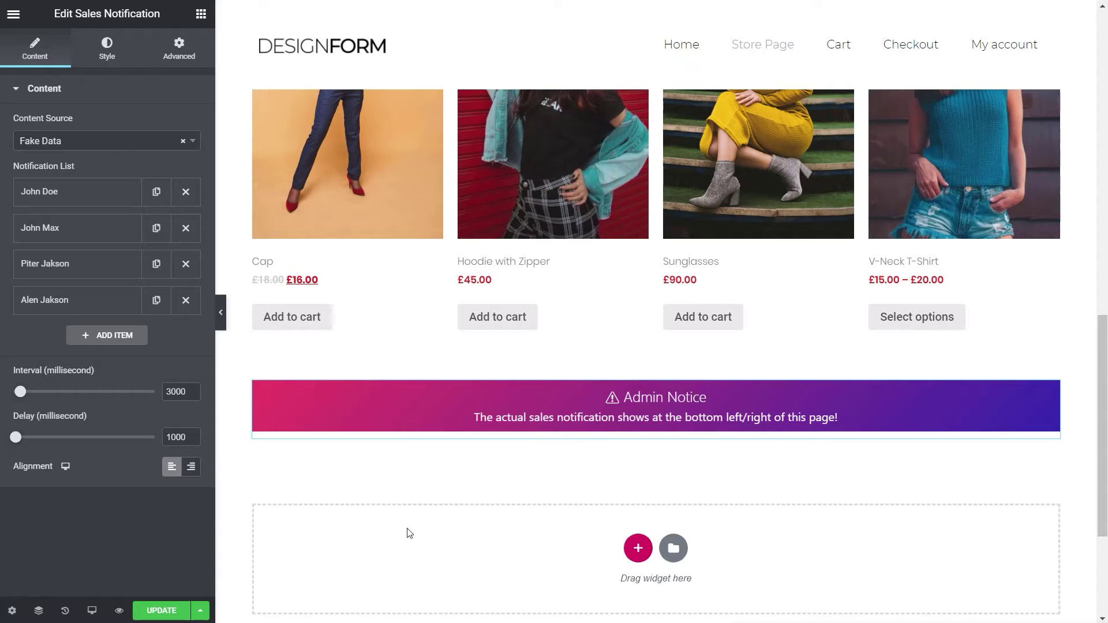
scroll(409, 534, down, 4)
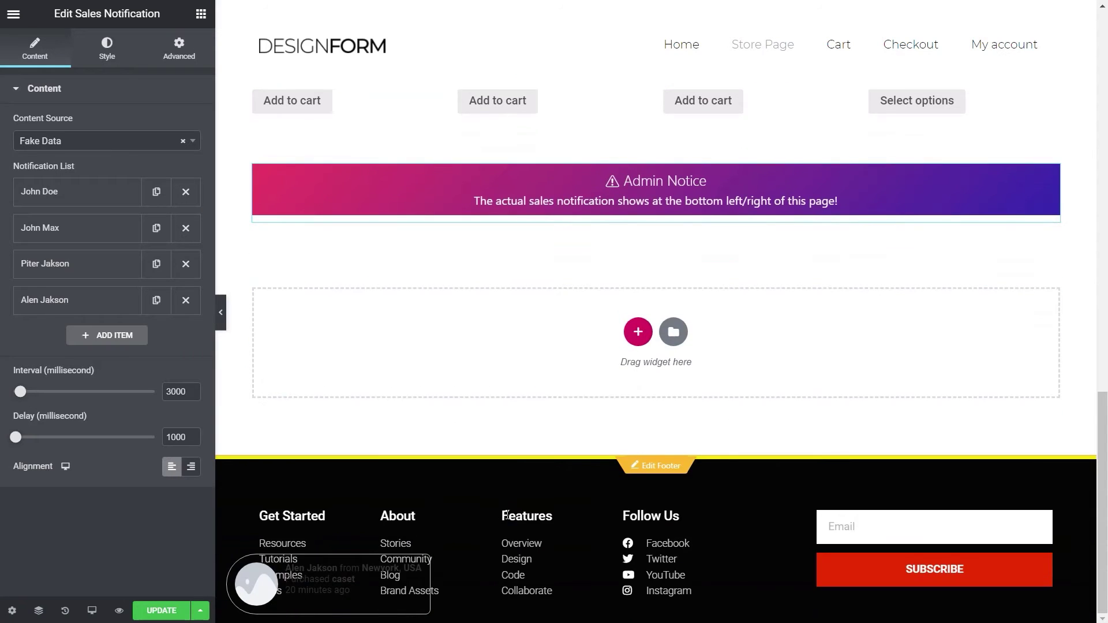
scroll(507, 515, up, 2)
scroll(508, 515, up, 2)
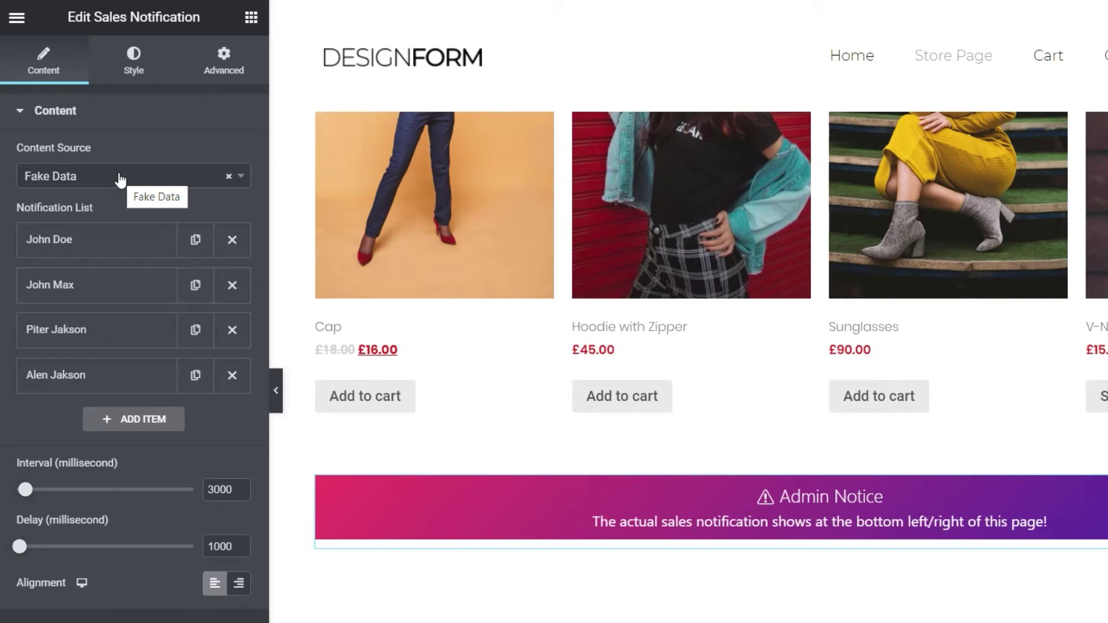
Try Real Data as the content source, revert to Fake Data, and expand the first notification entry.
click(243, 180)
click(99, 227)
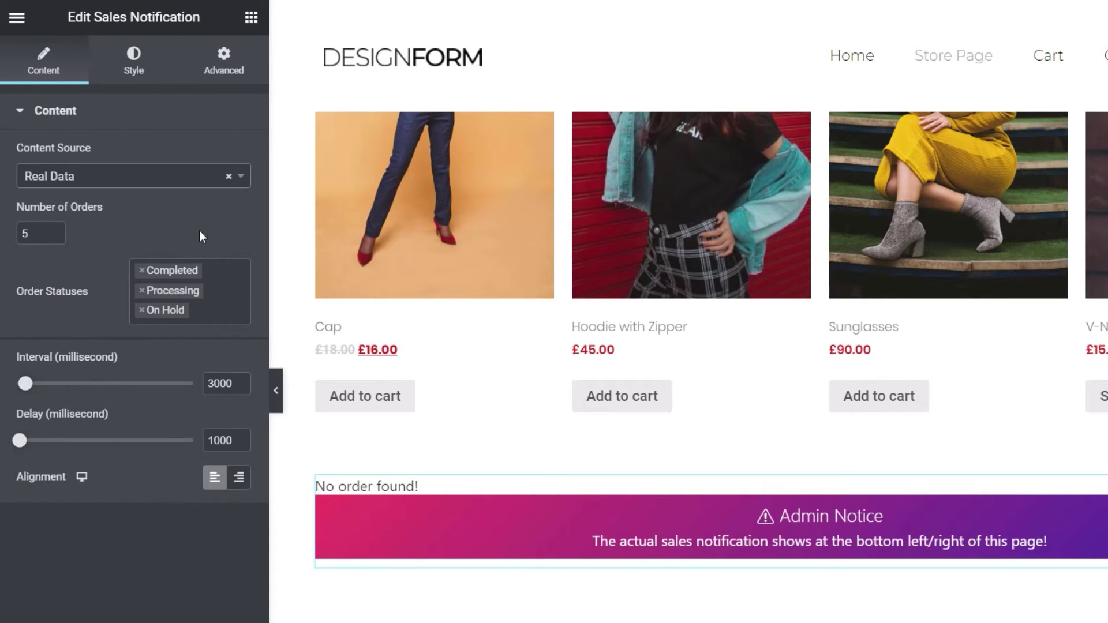
click(242, 178)
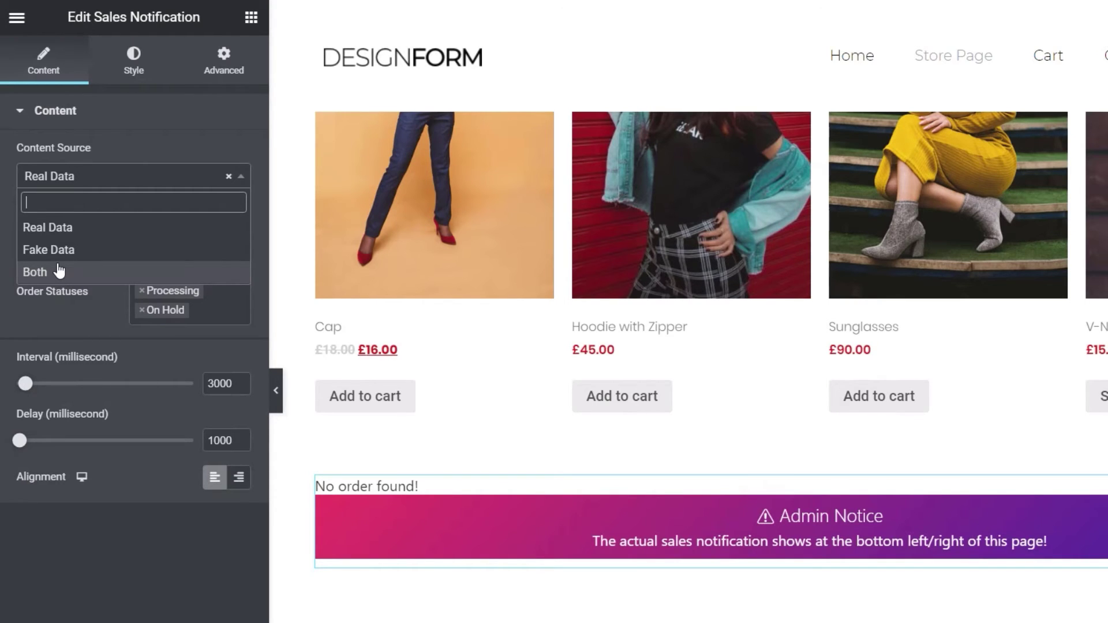
click(52, 250)
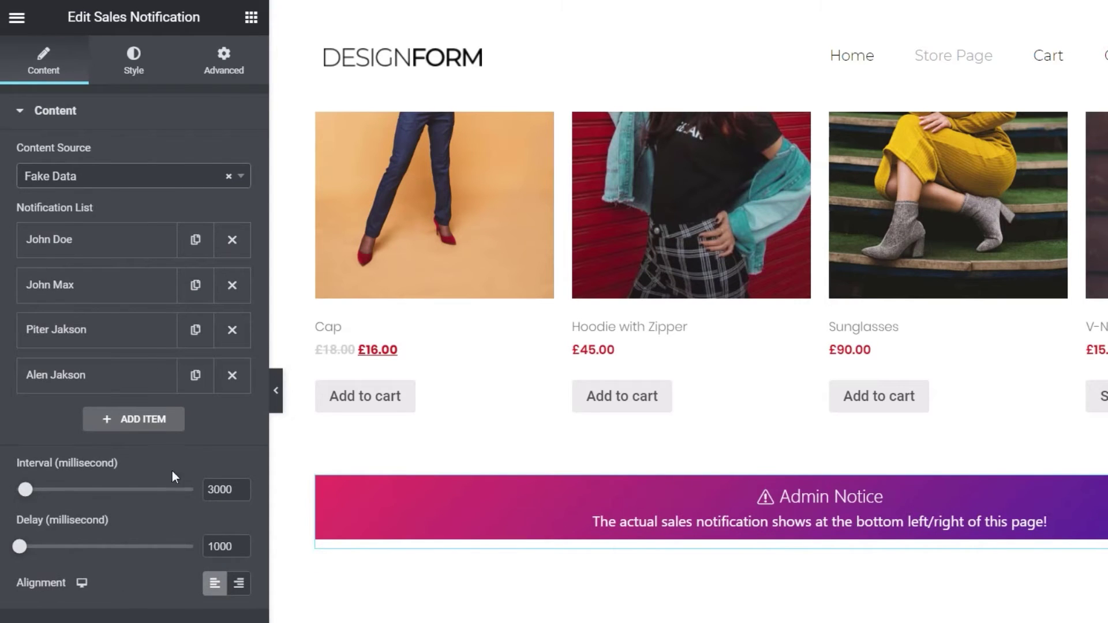
click(60, 239)
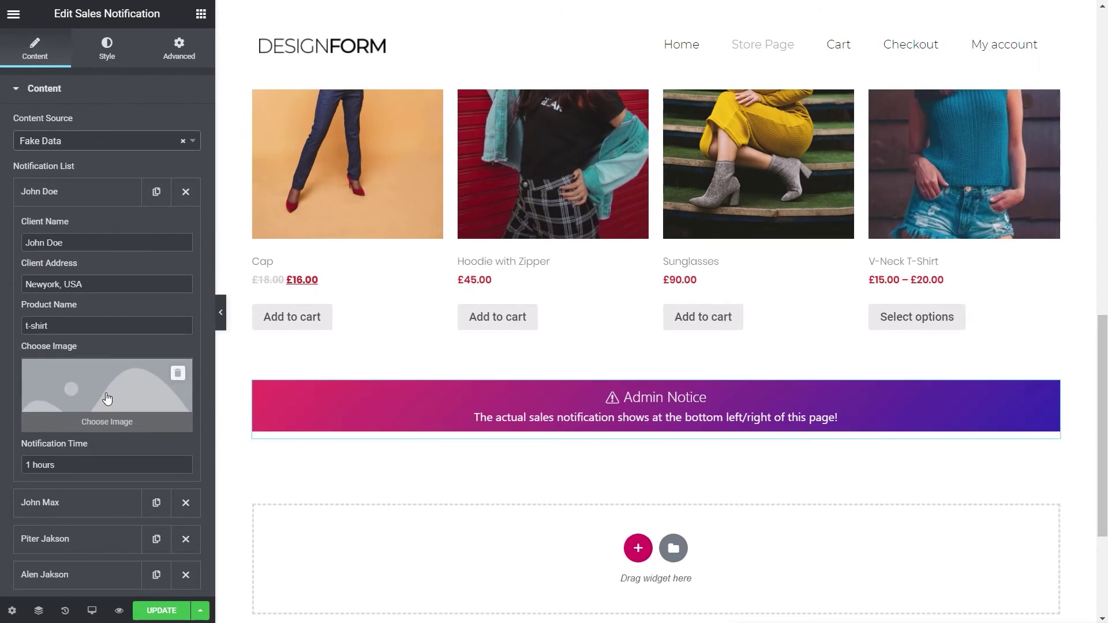
Give the first two notifications the pink sweatshirt and yellow dress photos.
click(134, 497)
click(179, 194)
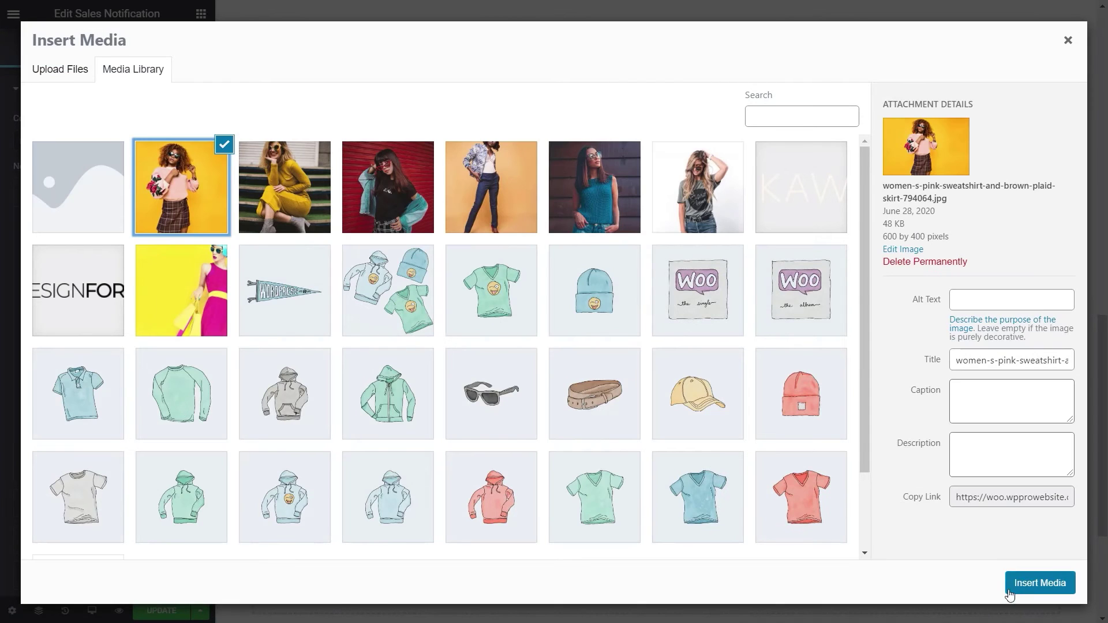
click(1015, 589)
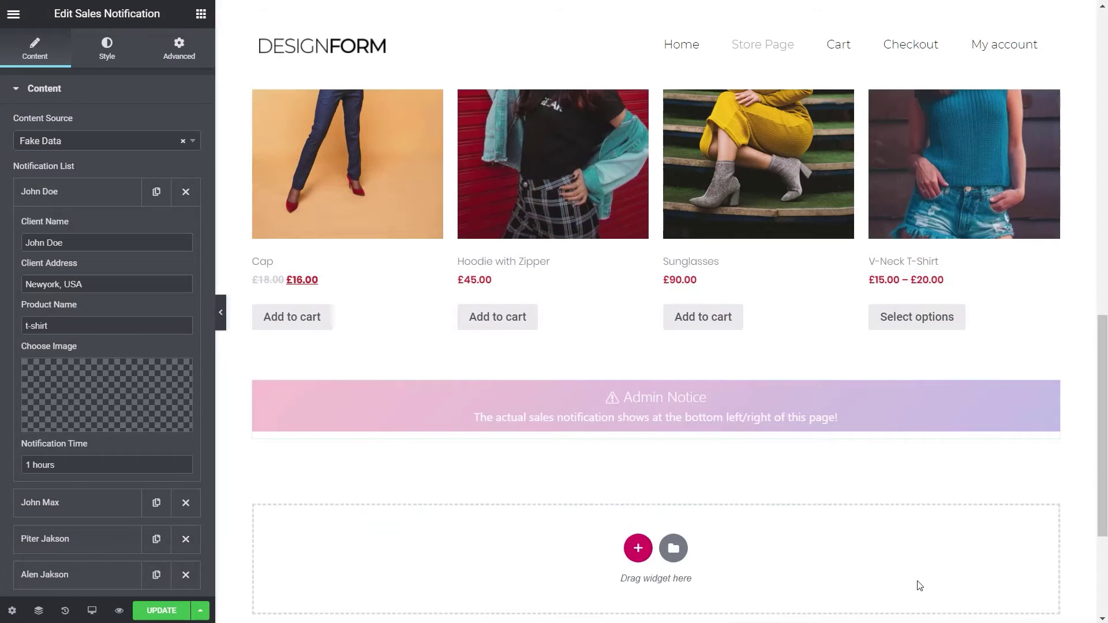
click(75, 203)
click(61, 231)
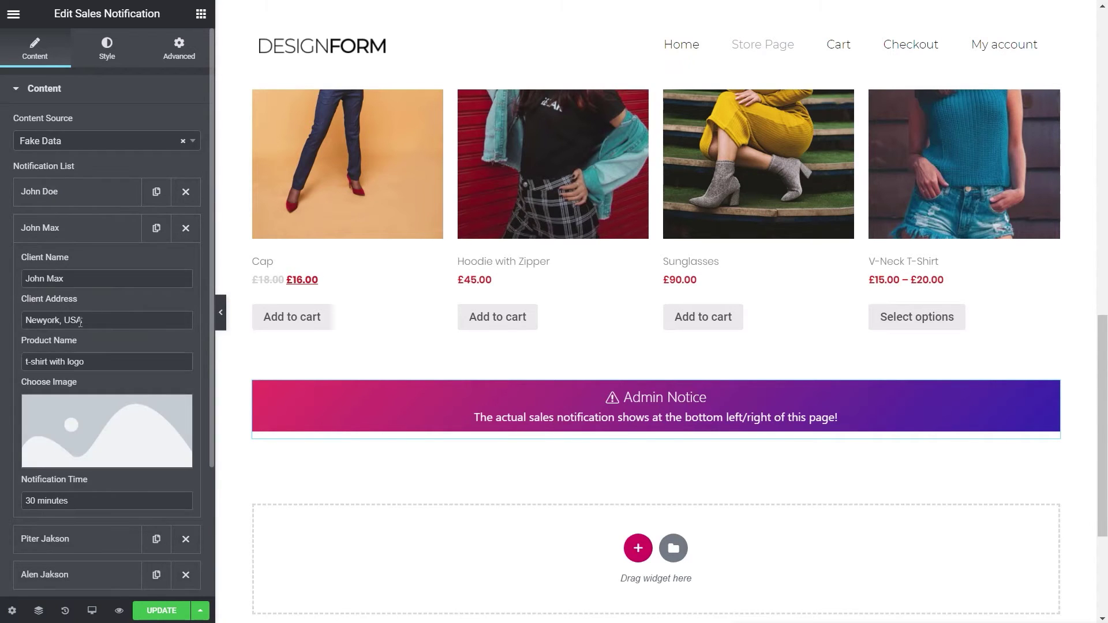
click(105, 429)
click(284, 188)
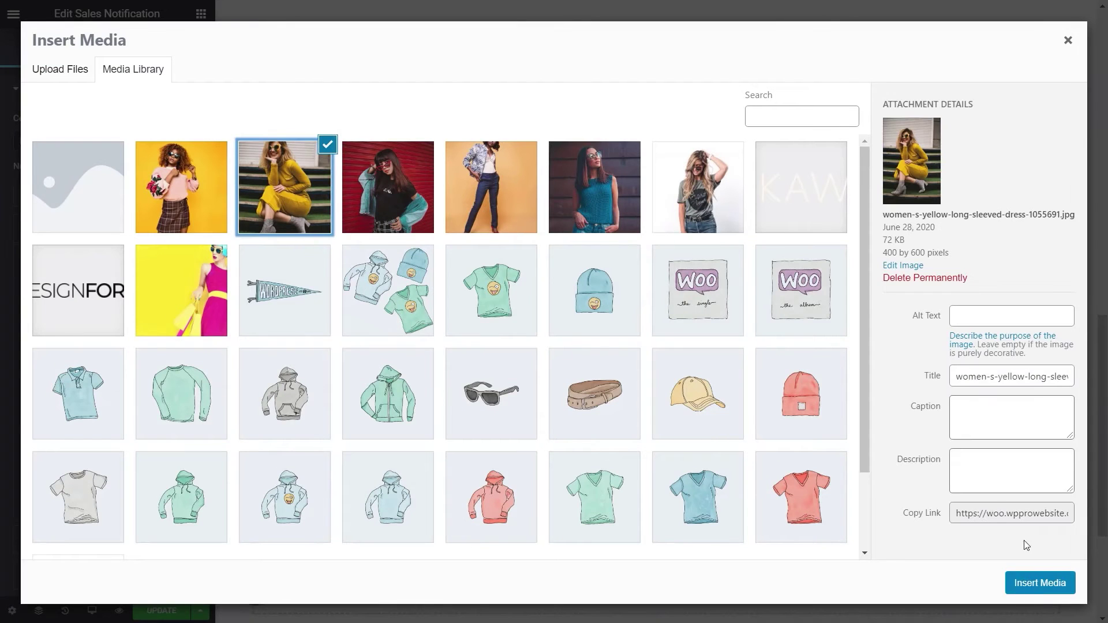
click(1025, 584)
Give the third and fourth notifications the blue top and red-background photos.
click(64, 603)
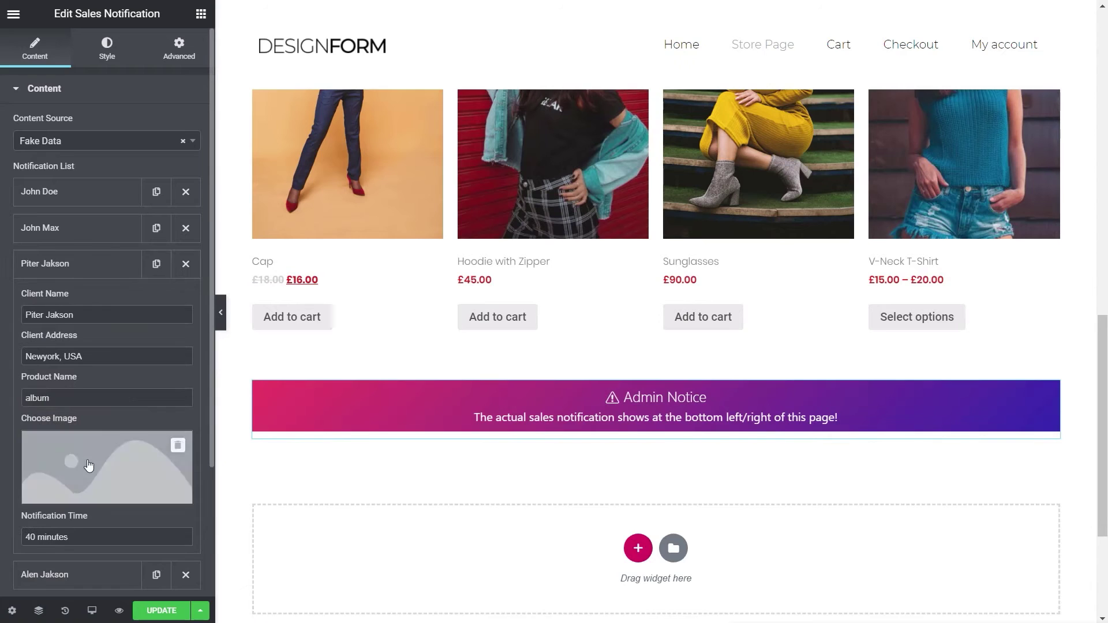
click(95, 456)
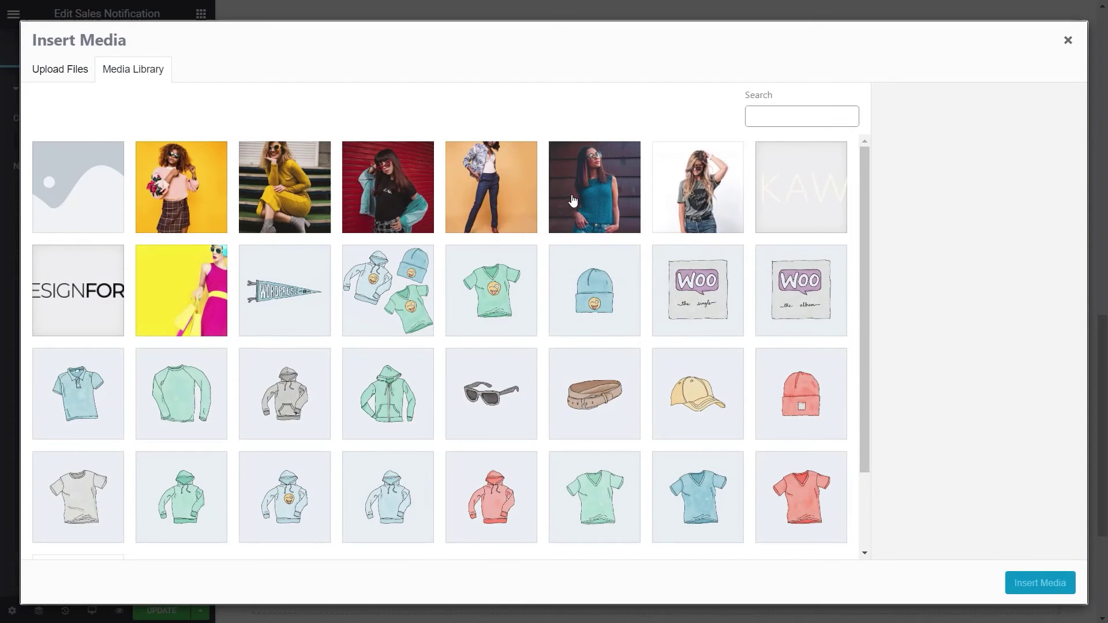
click(571, 199)
click(1039, 583)
scroll(118, 478, down, 3)
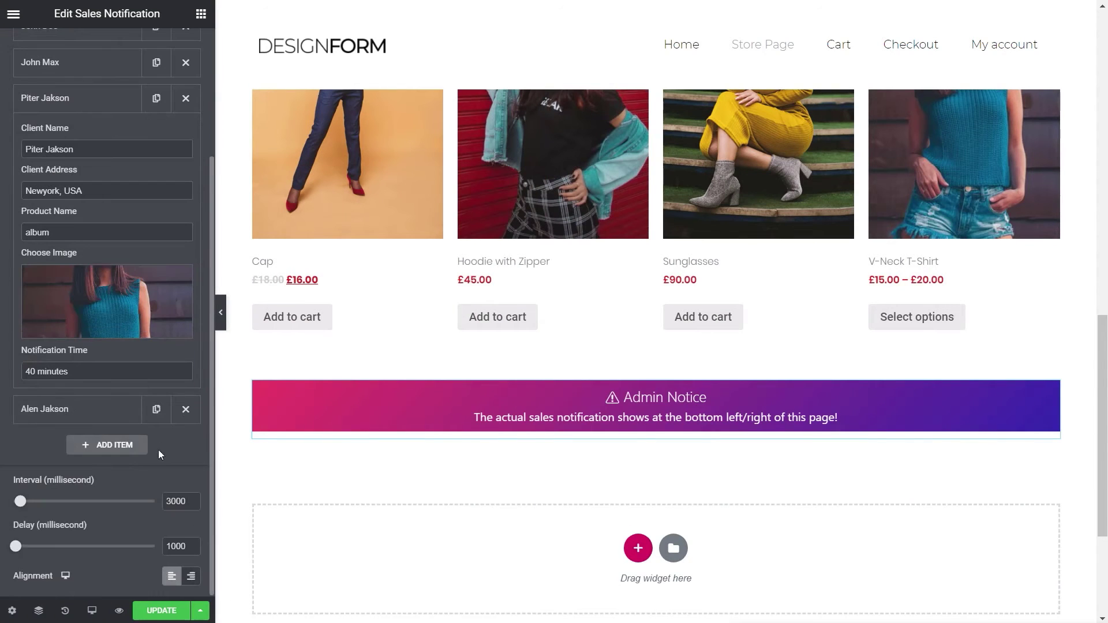
click(60, 411)
click(77, 359)
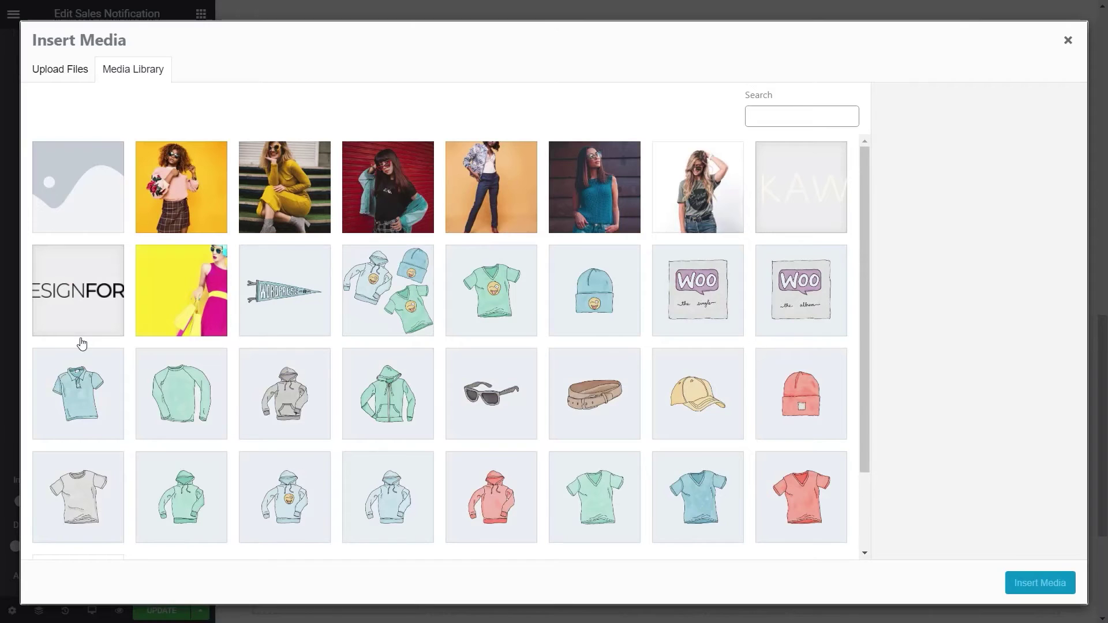
click(388, 188)
click(1037, 586)
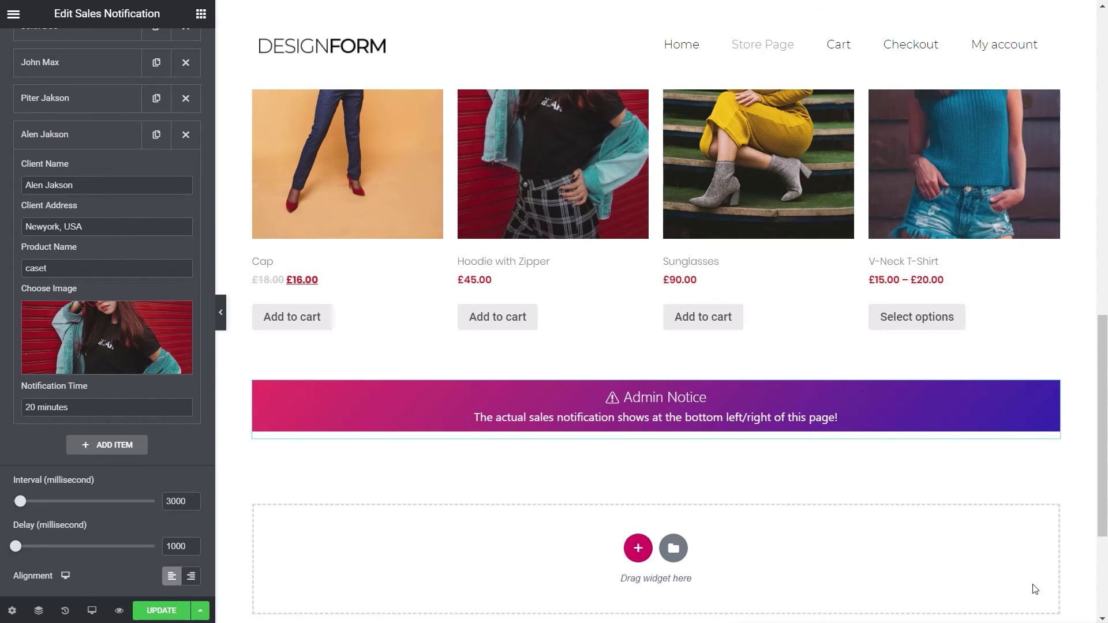
Collapse the fourth entry, set popup Alignment to Right, and switch to the Style settings.
click(60, 141)
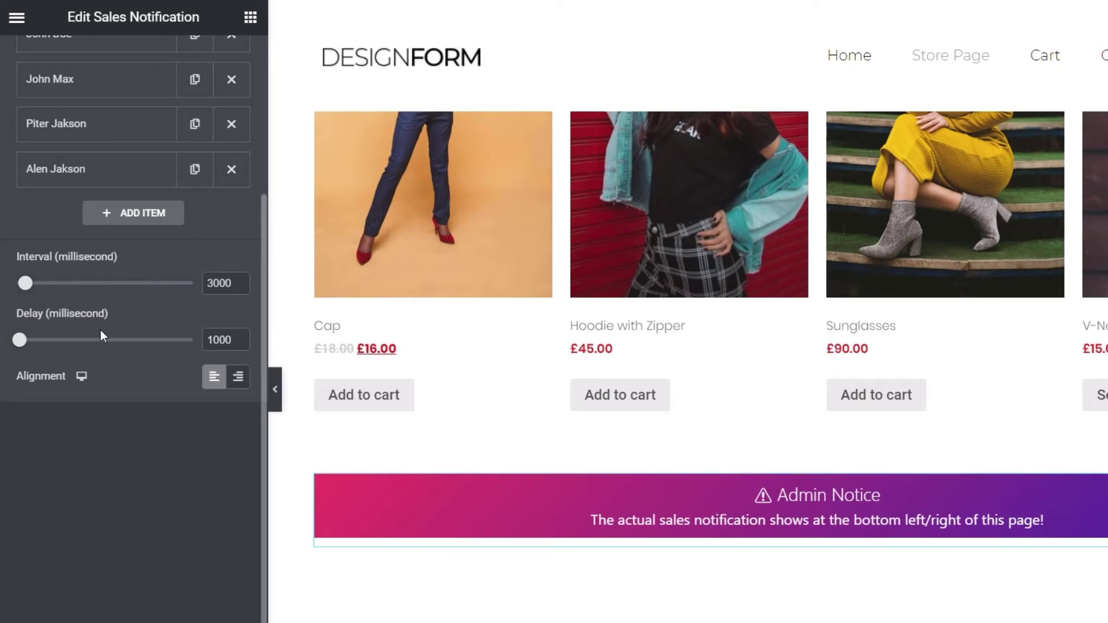
click(237, 376)
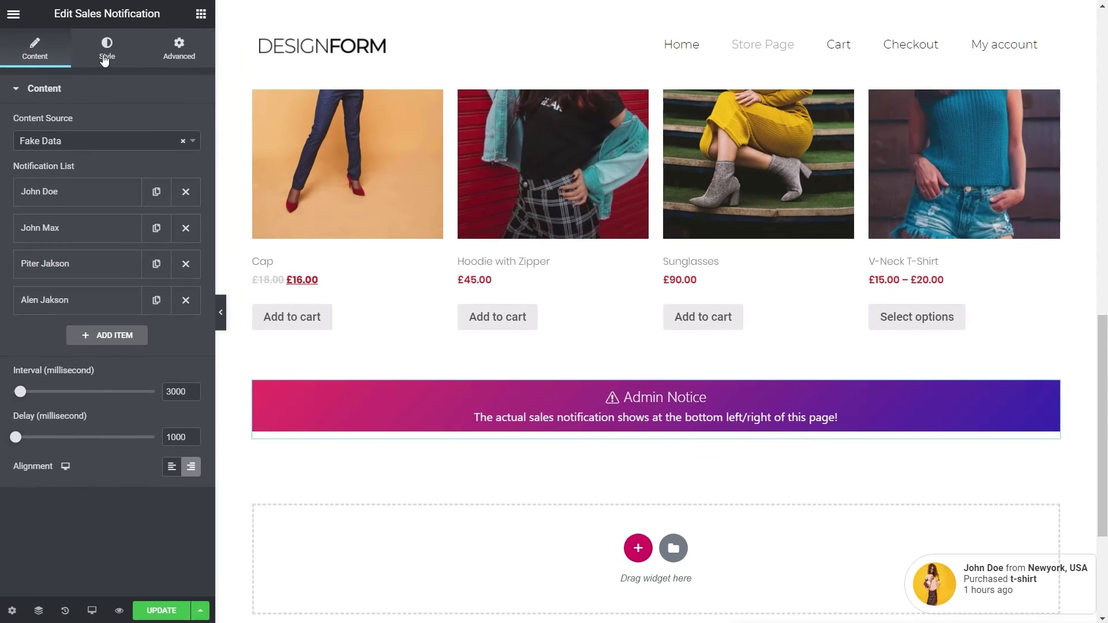
click(104, 58)
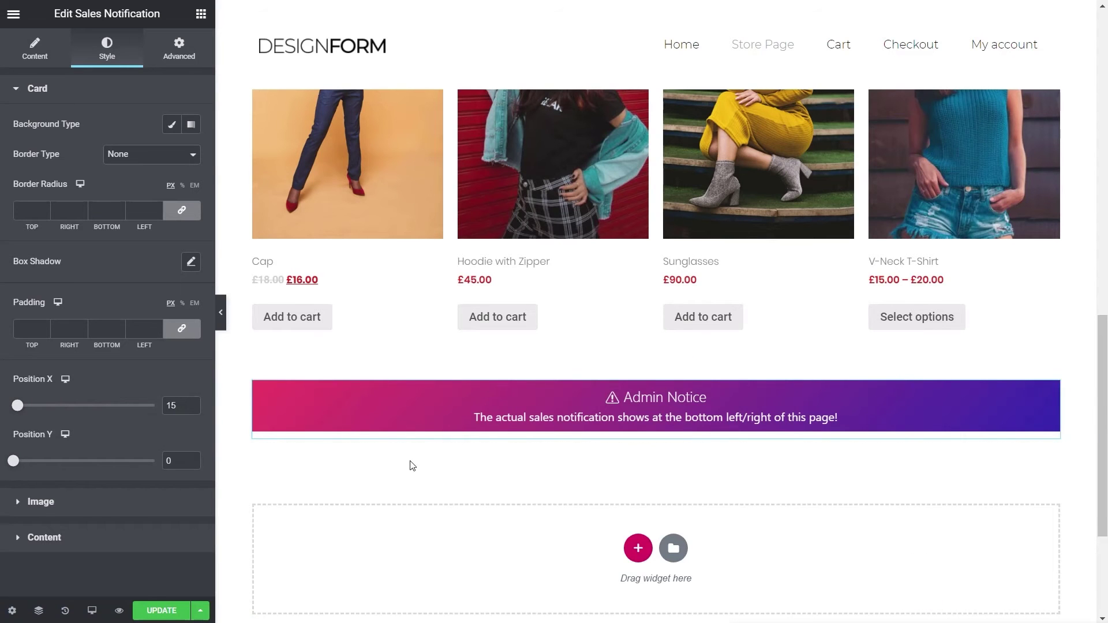
Give the card a Classic #FFFFFF white background and set its Position X to 12.
scroll(411, 467, down, 4)
scroll(412, 473, up, 2)
scroll(412, 474, down, 2)
scroll(412, 474, up, 1)
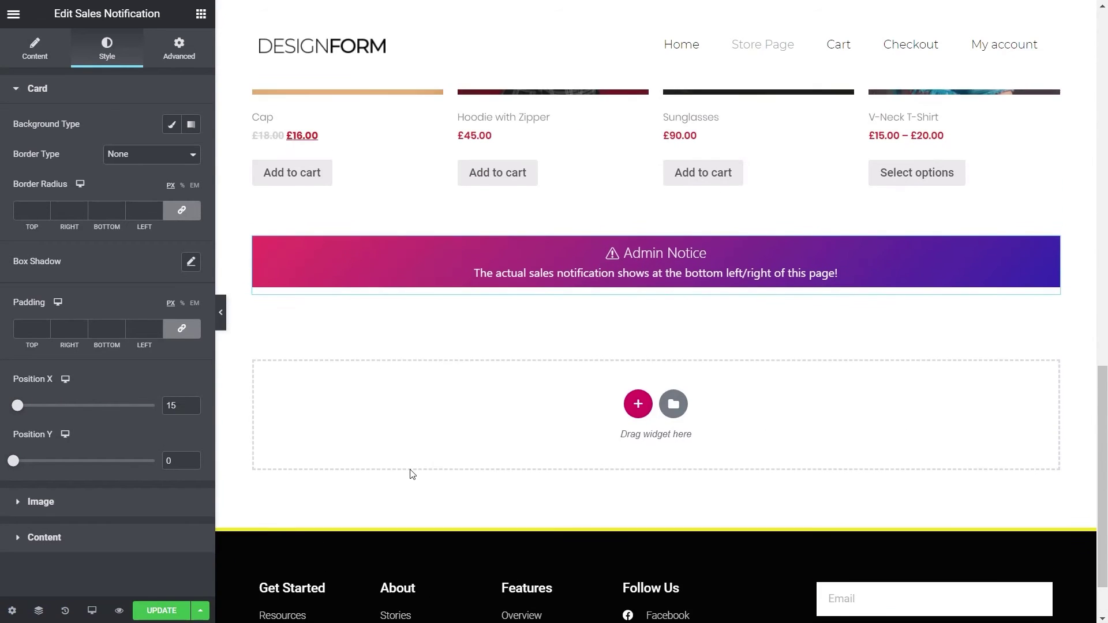
scroll(412, 474, down, 1)
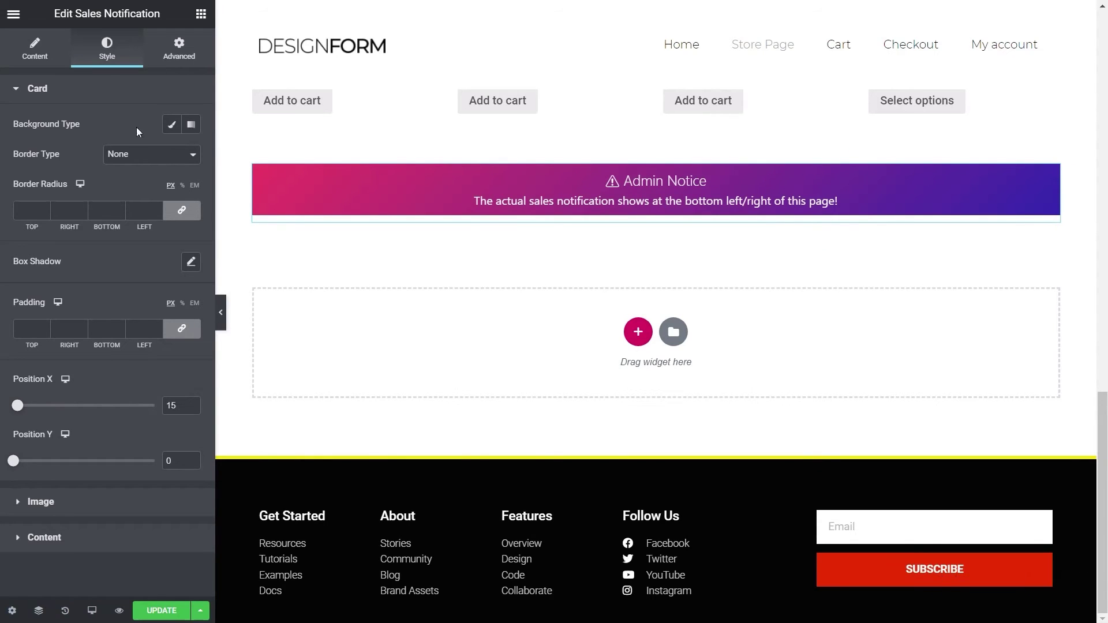
click(171, 124)
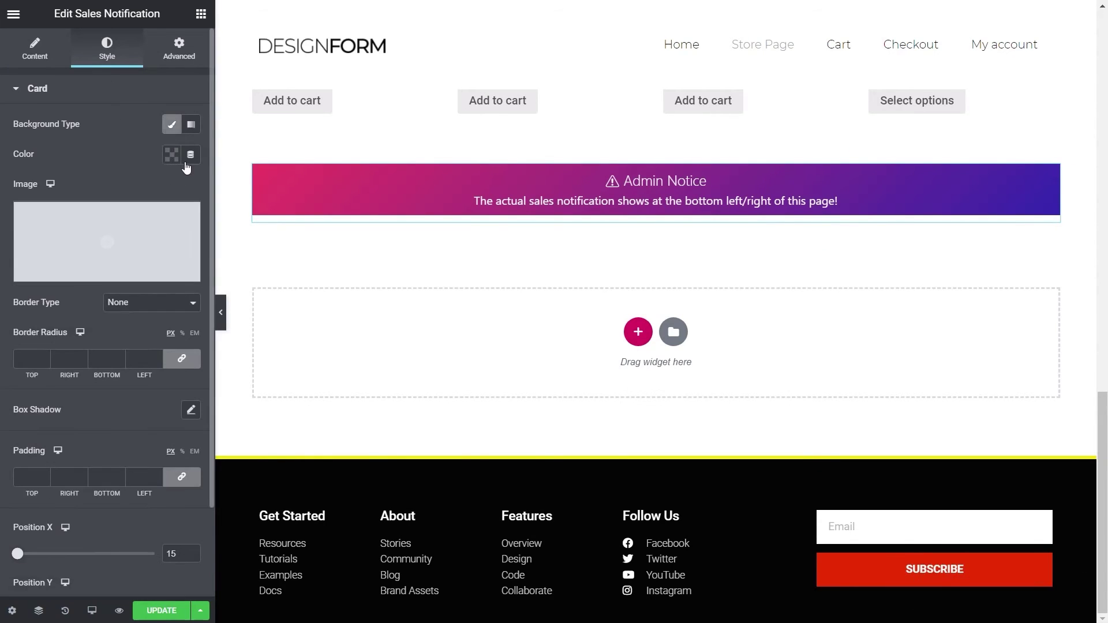
click(171, 154)
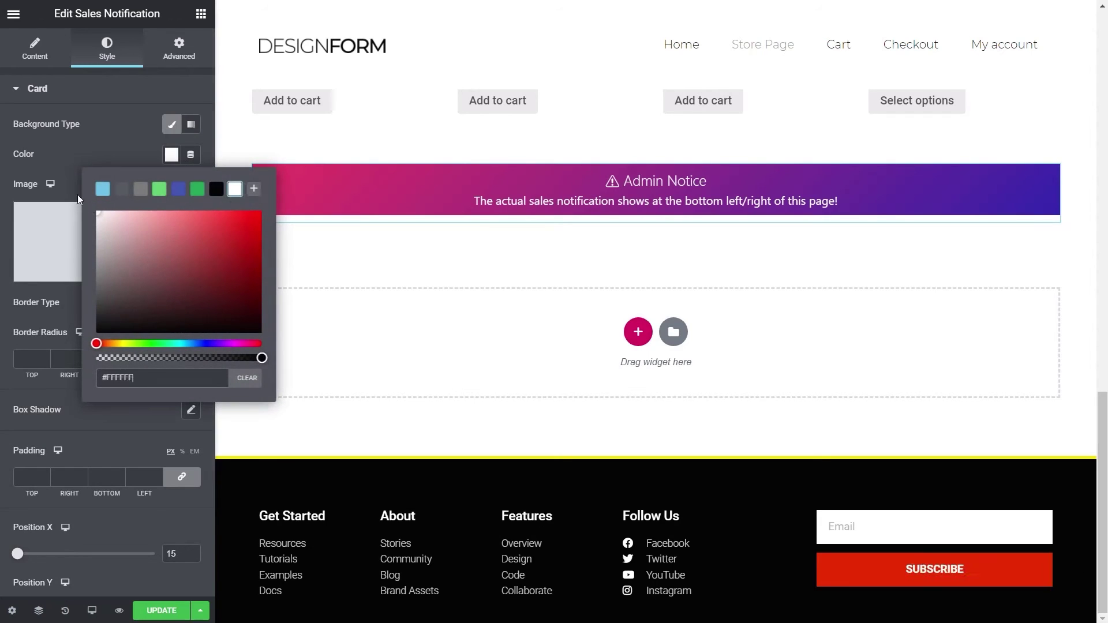
click(108, 145)
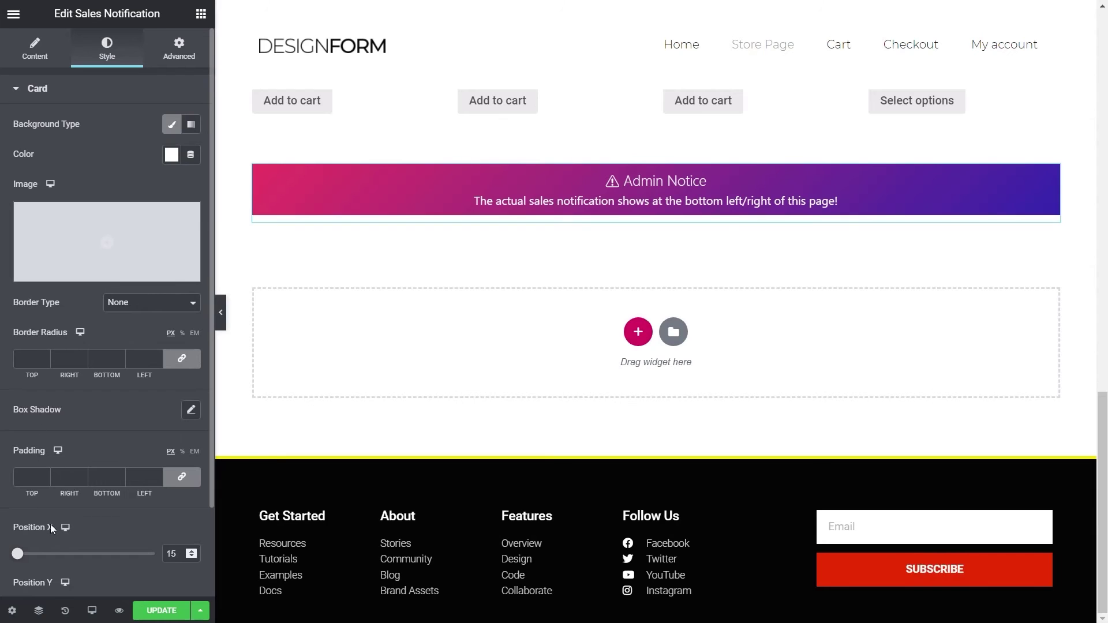
scroll(125, 539, down, 2)
scroll(124, 539, down, 1)
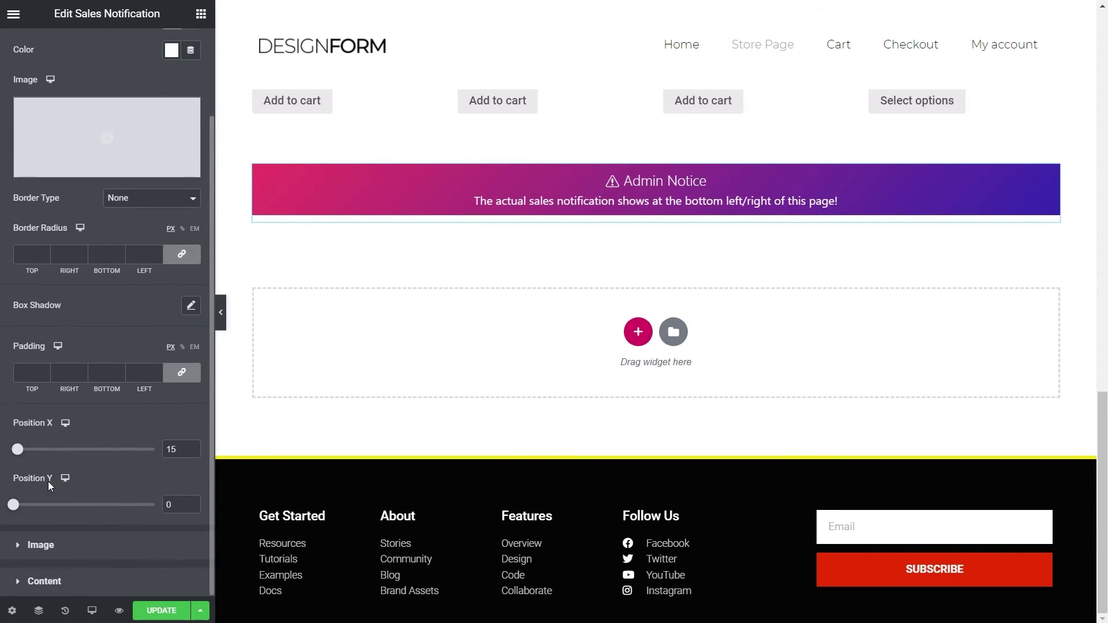
mouse_move(18, 454)
mouse_down()
mouse_move(64, 454)
mouse_move(16, 462)
mouse_up()
Set the notification content typography to the Poppins font family at size 11.
click(31, 547)
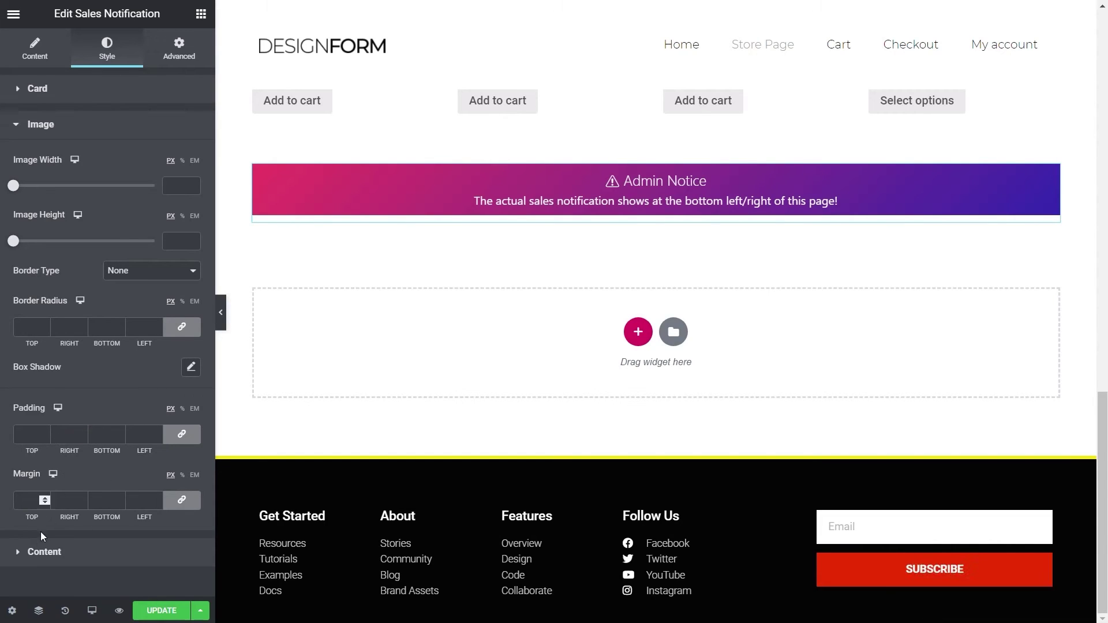
click(34, 553)
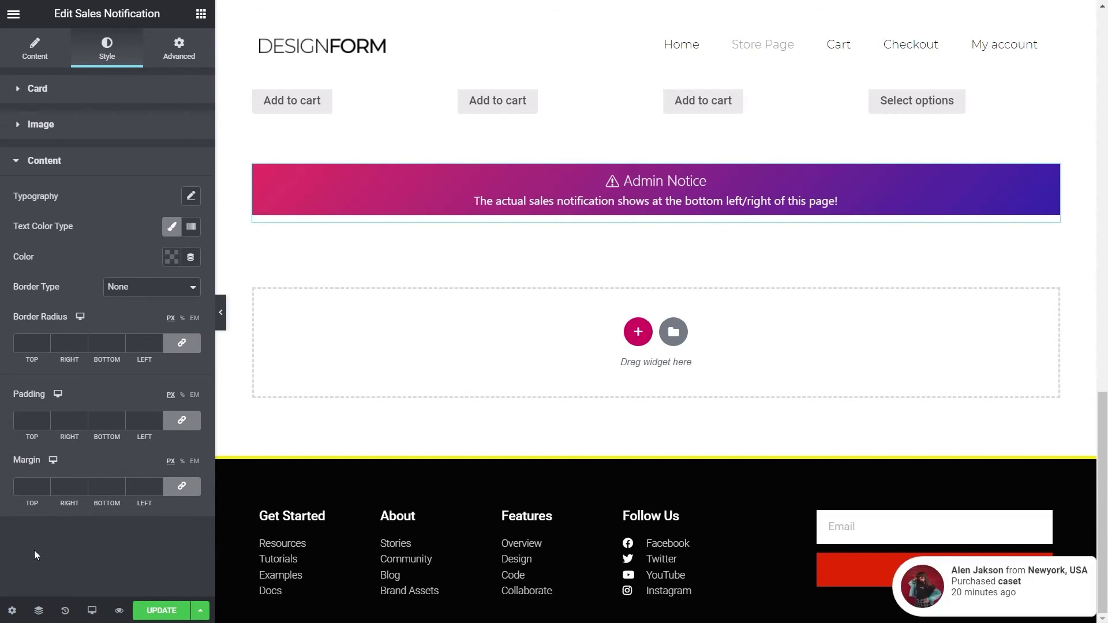
click(186, 203)
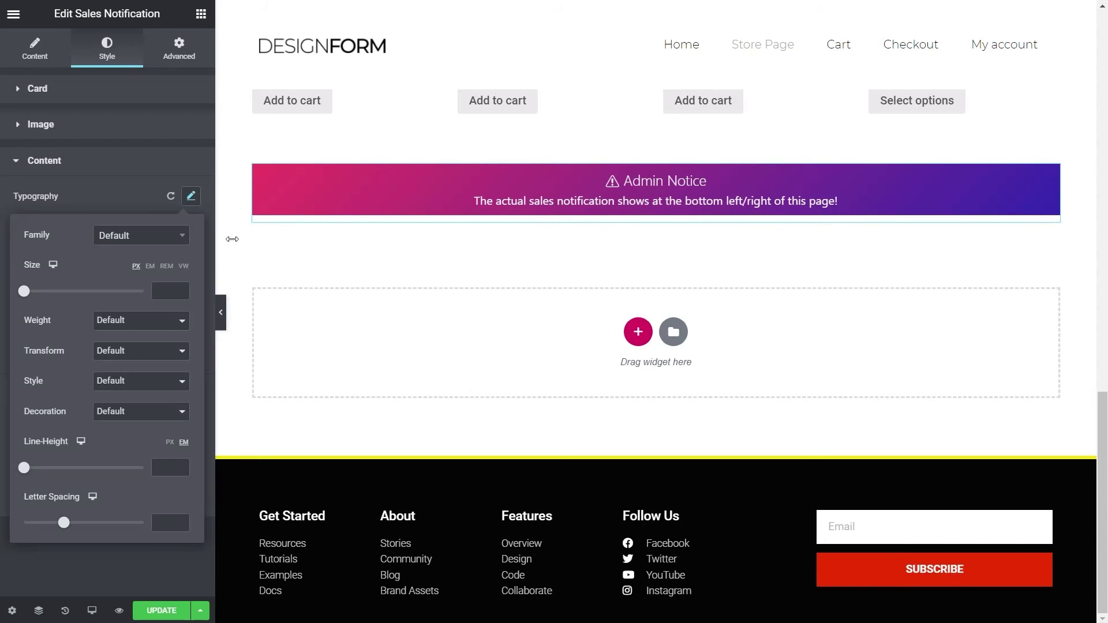
click(179, 234)
text(poppin)
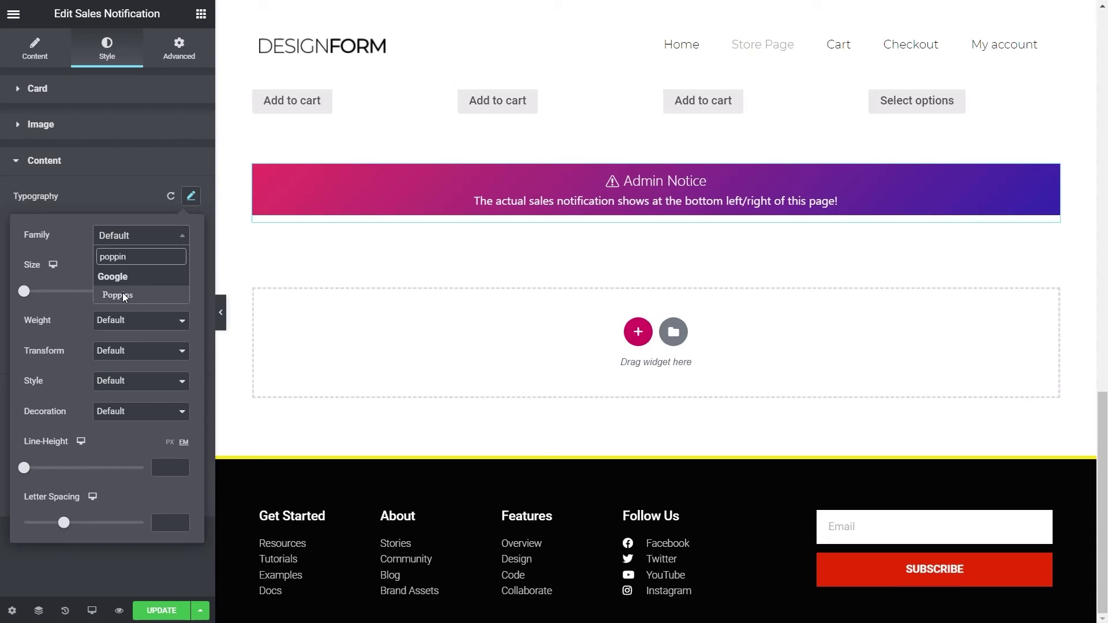
click(124, 295)
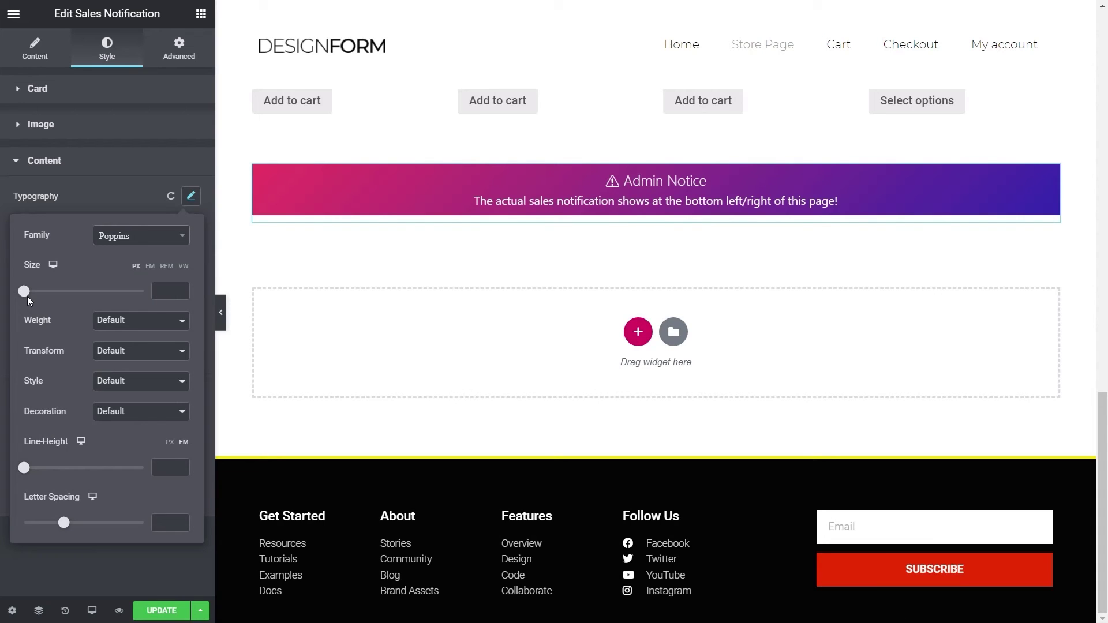
drag(25, 293, 33, 297)
click(196, 201)
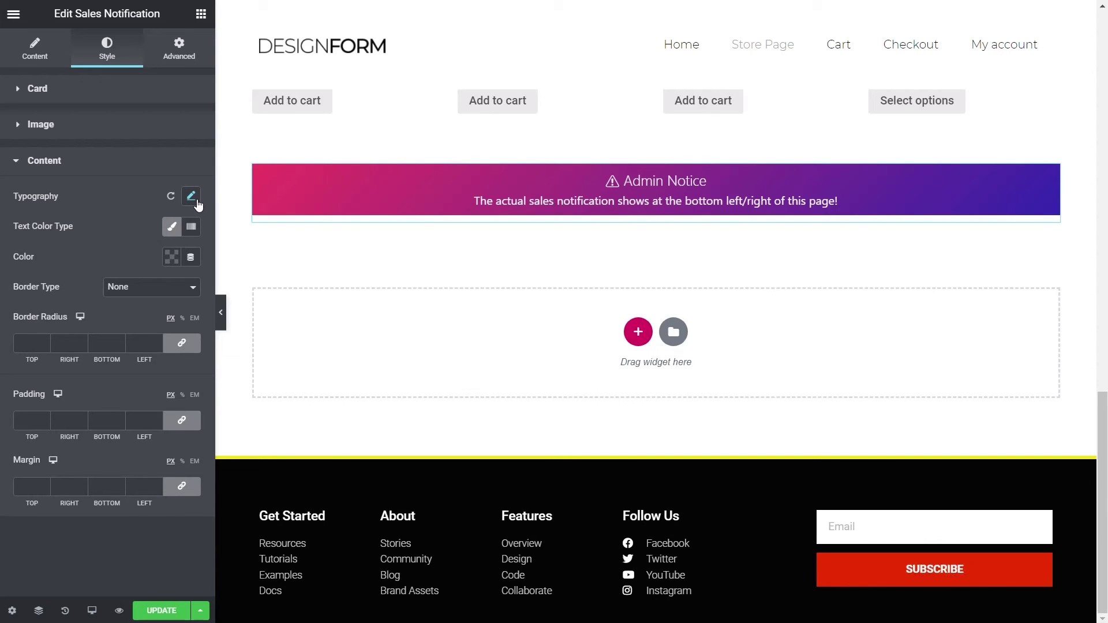
scroll(475, 460, up, 1)
scroll(473, 460, up, 1)
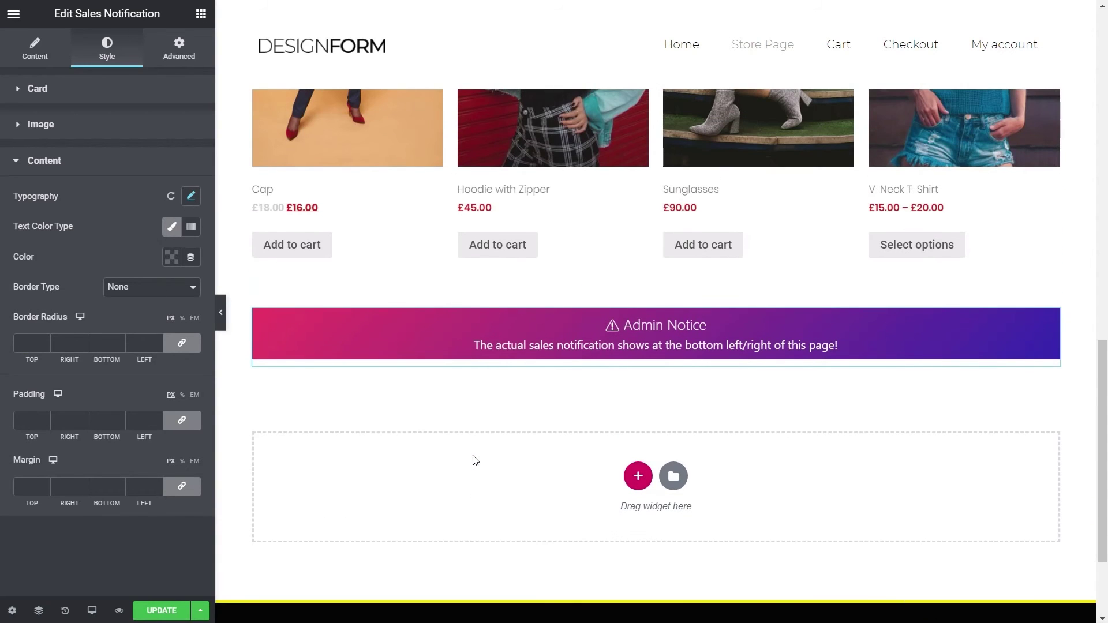
Add a faint, more transparent black box shadow with blur 22 to the card and save the page.
scroll(473, 460, up, 1)
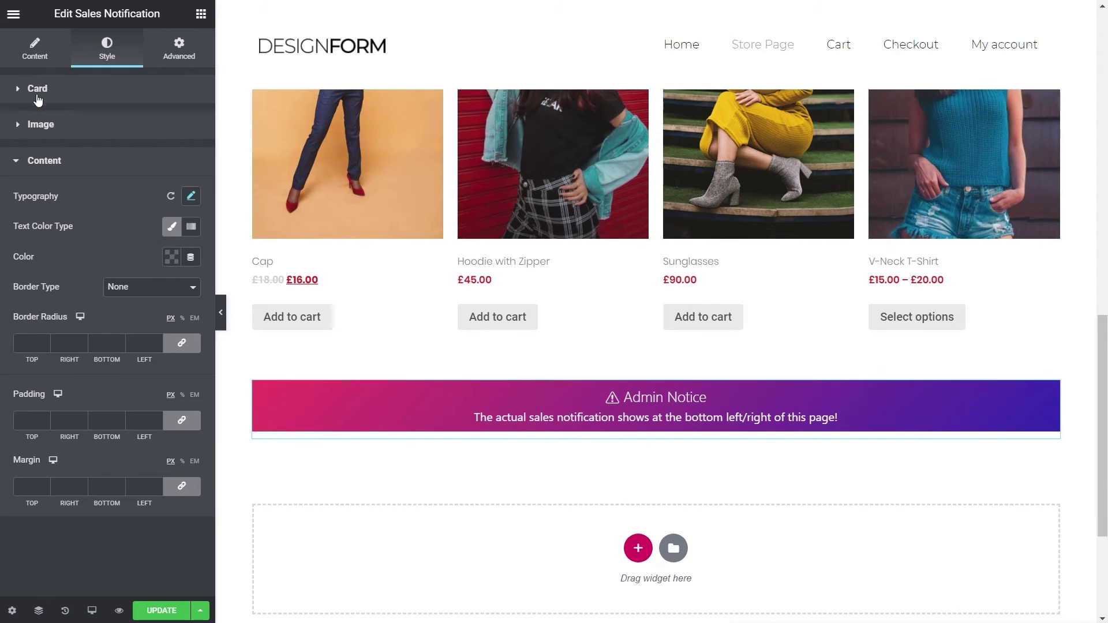
click(32, 100)
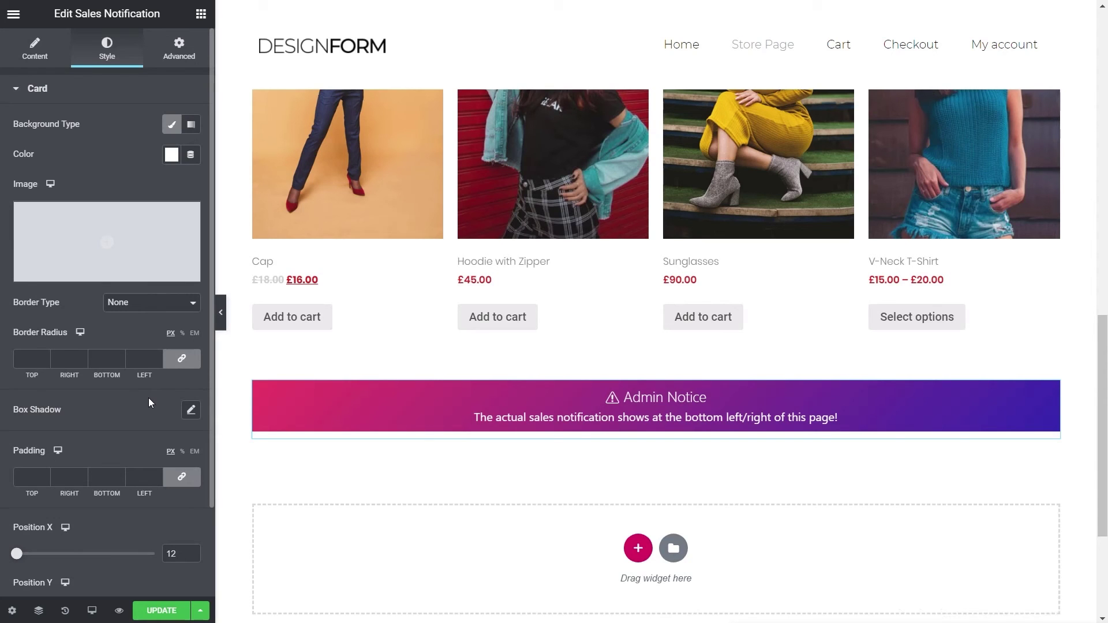
click(191, 410)
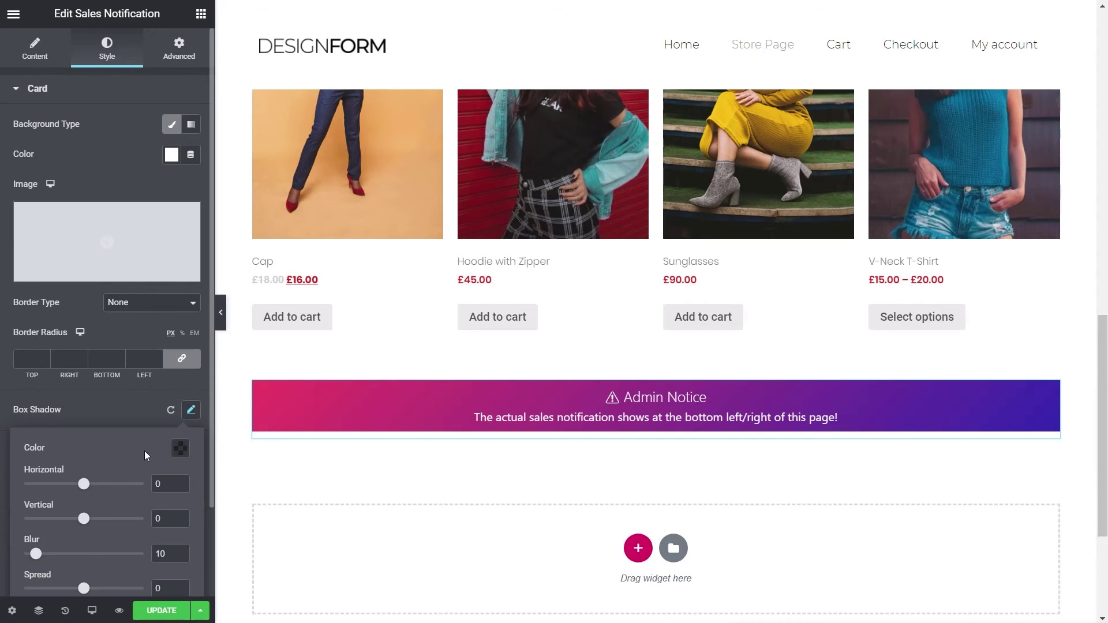
scroll(159, 430, down, 2)
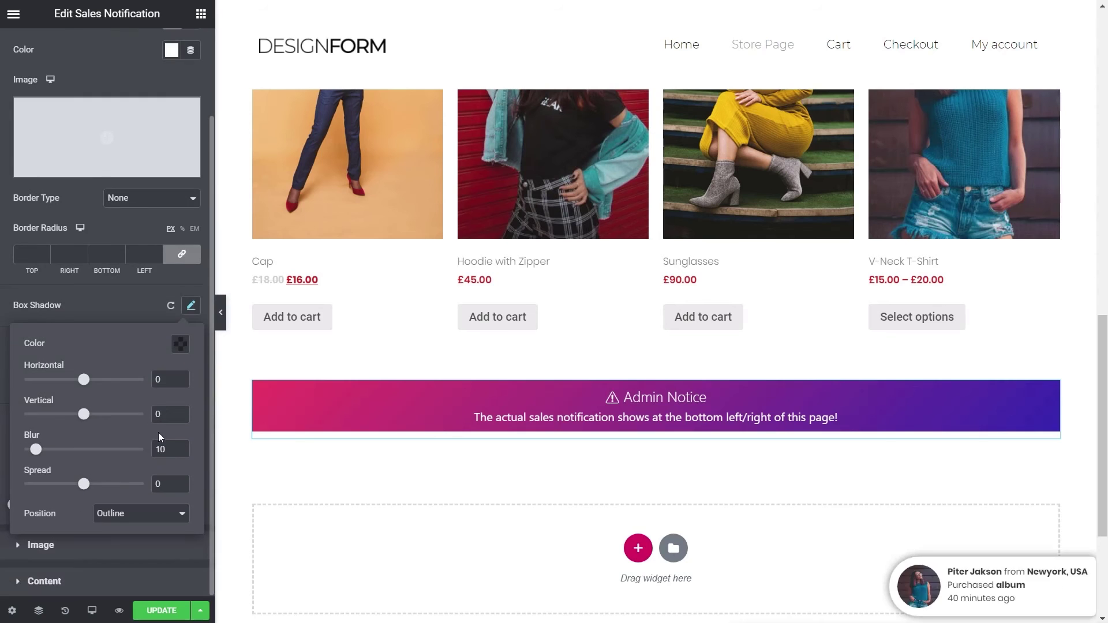
click(180, 344)
drag(190, 547, 123, 546)
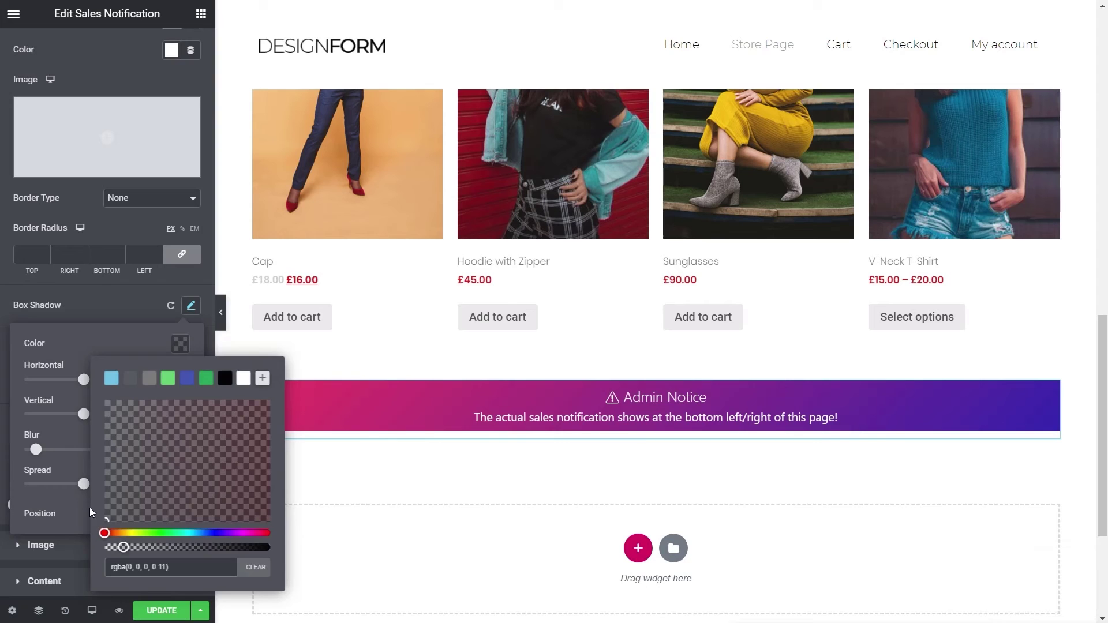
drag(36, 449, 51, 457)
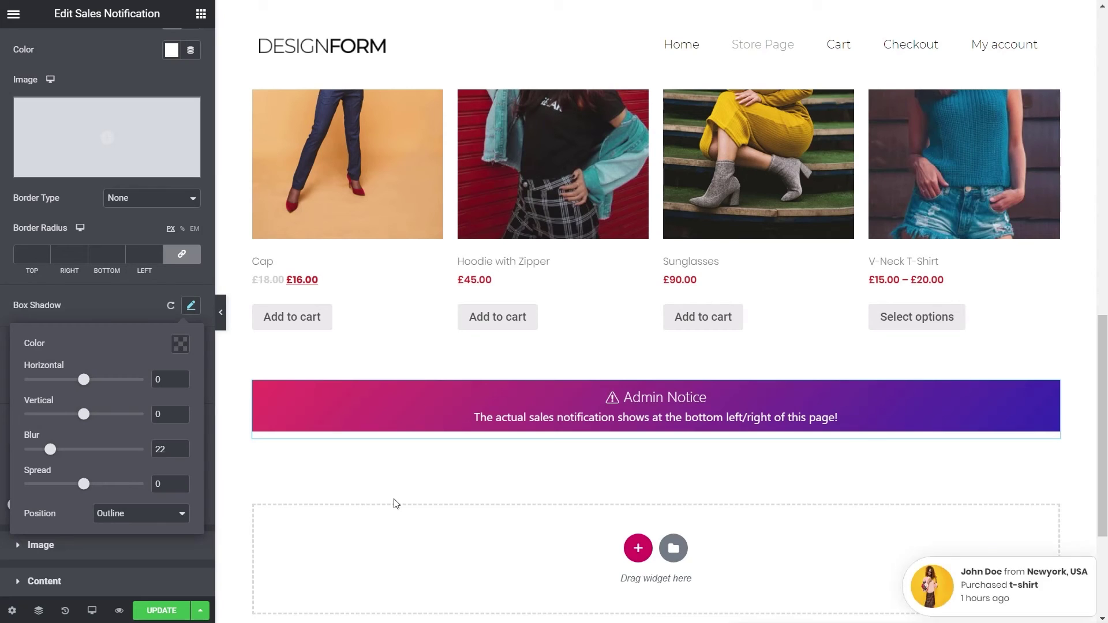
click(164, 610)
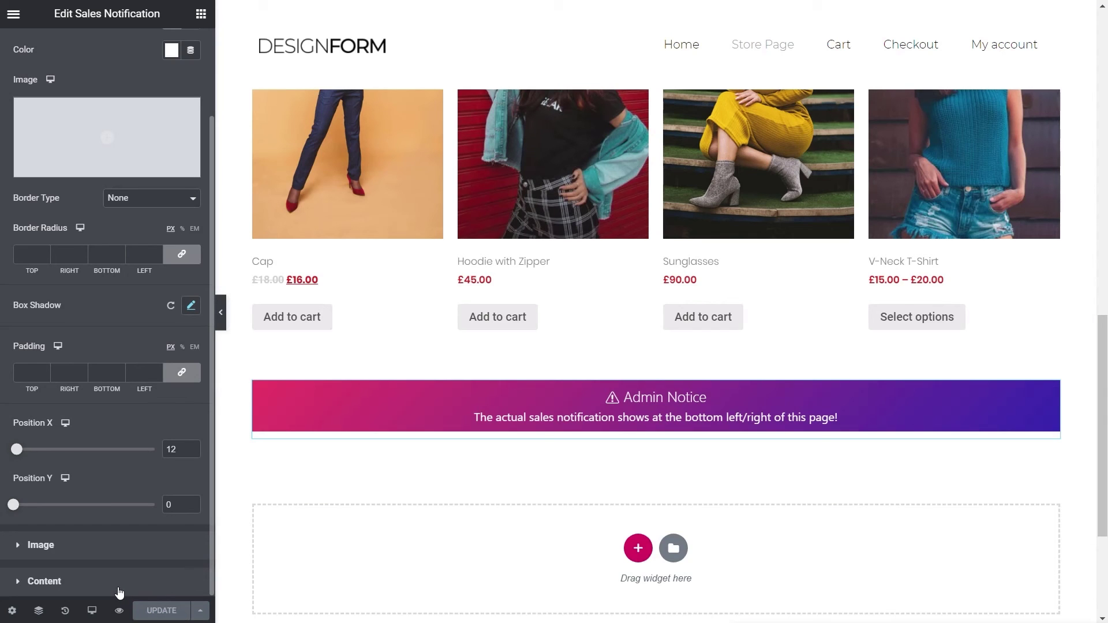
Preview the live store page and watch the styled caset purchase popup appear on the right.
click(119, 610)
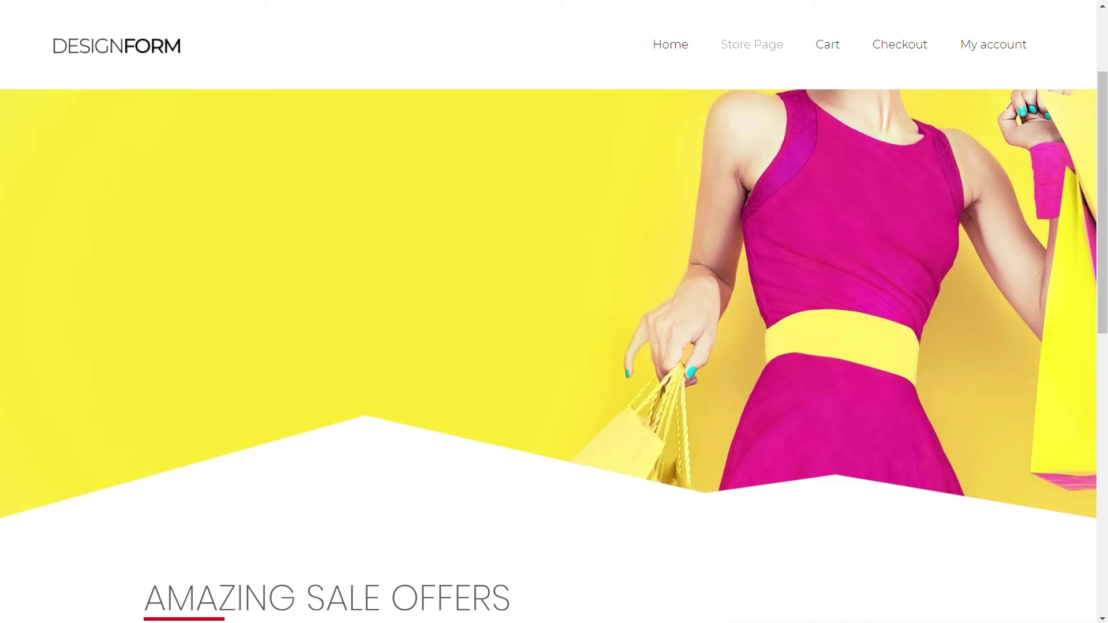
scroll(235, 352, down, 10)
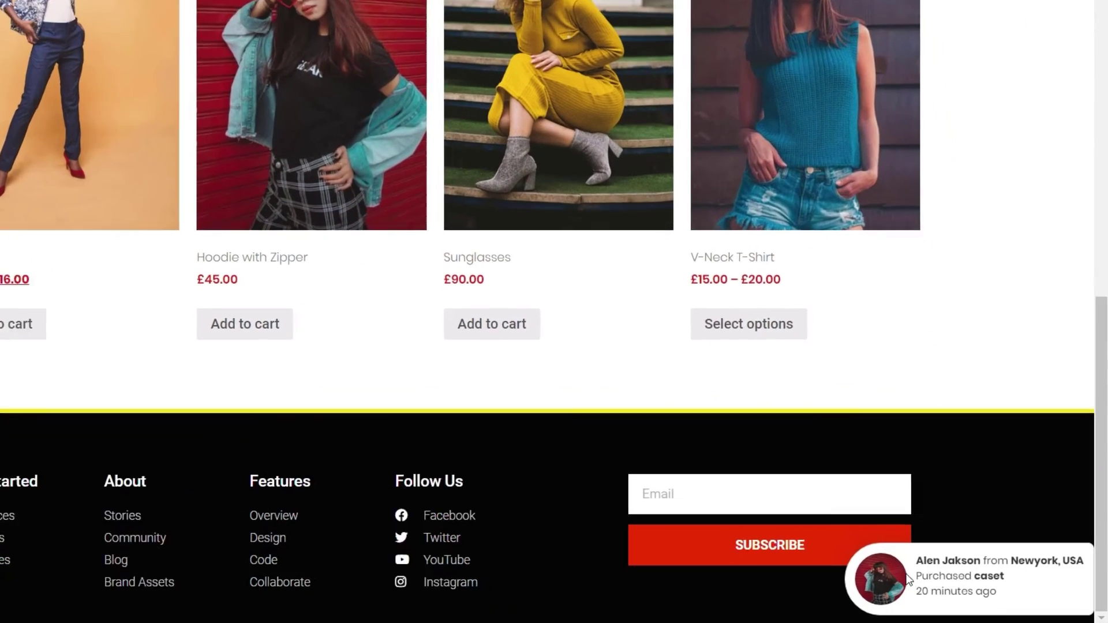
scroll(825, 574, up, 5)
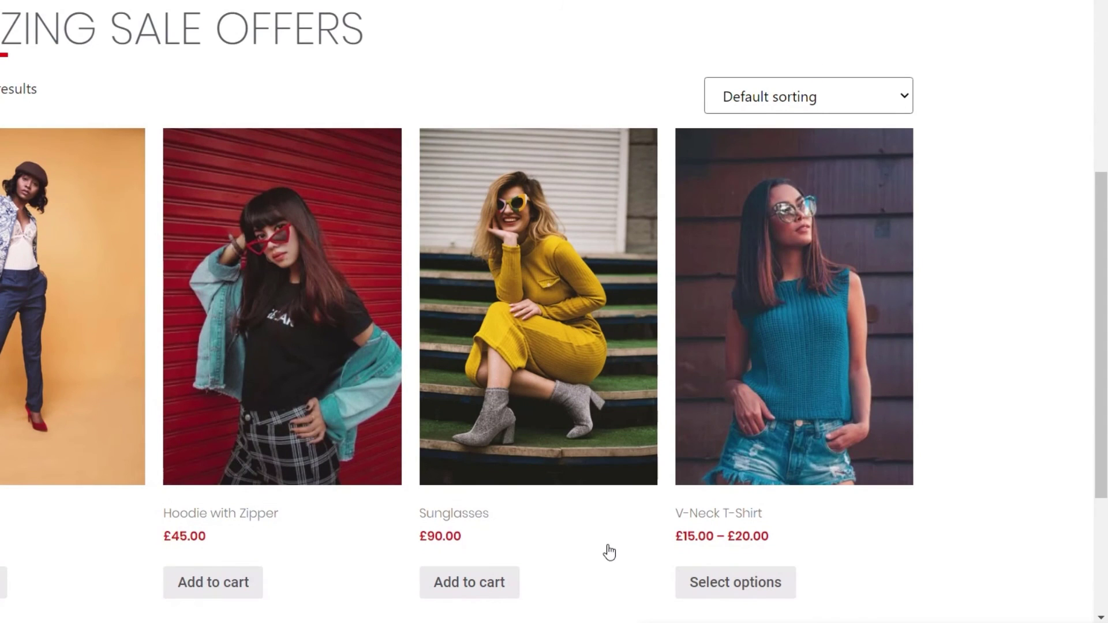
scroll(610, 553, up, 2)
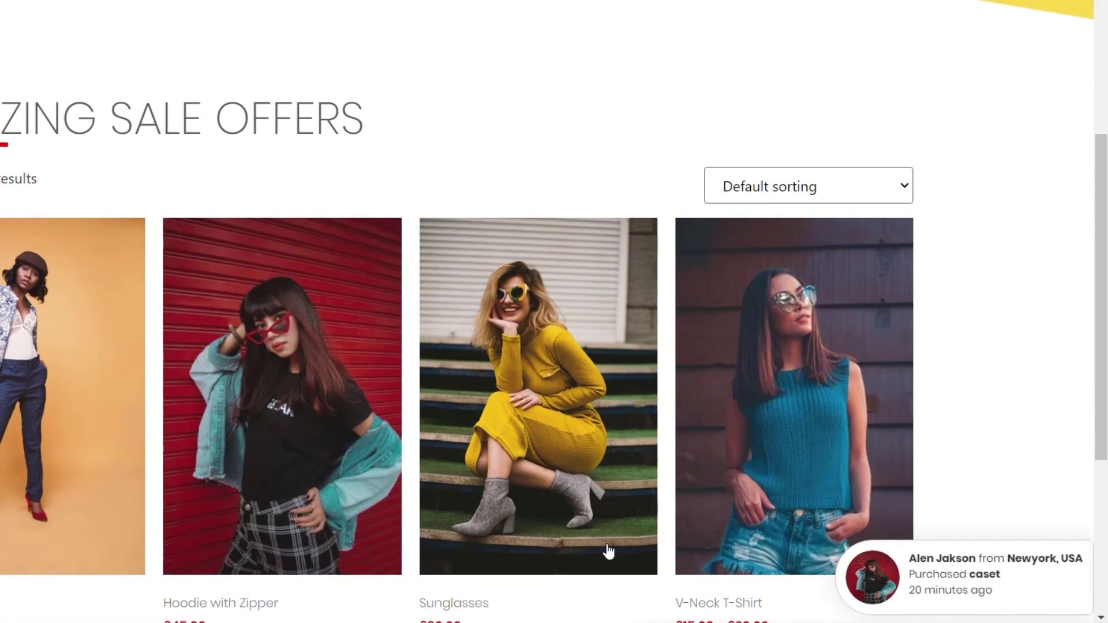